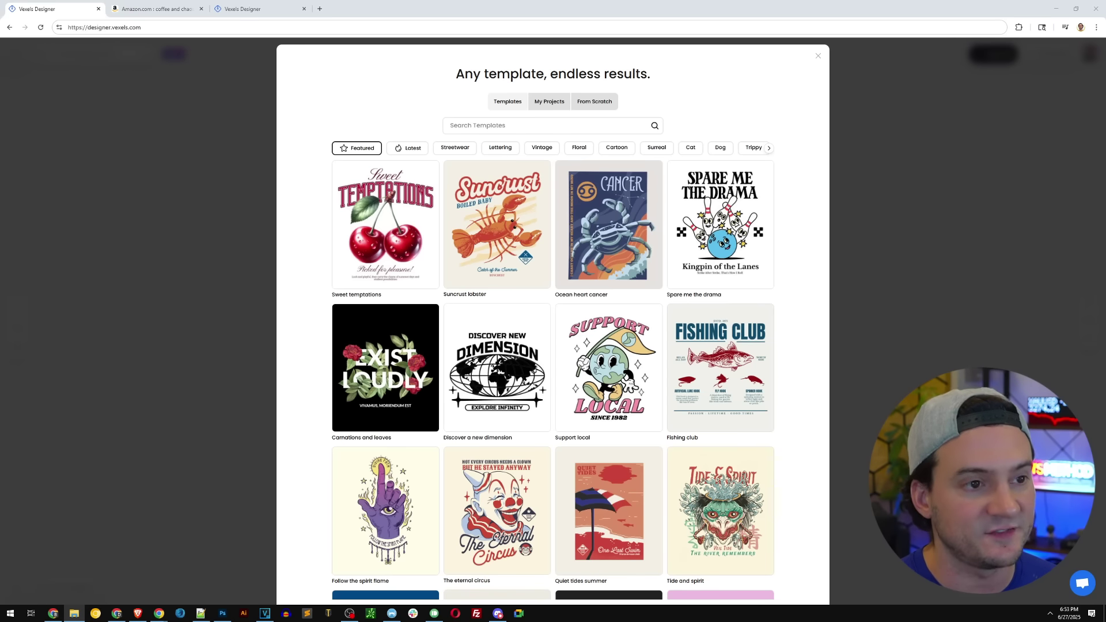
- Search the design templates for "coffee" and look through the matching designs down to the suggested graphics
key(ctrl+plus)
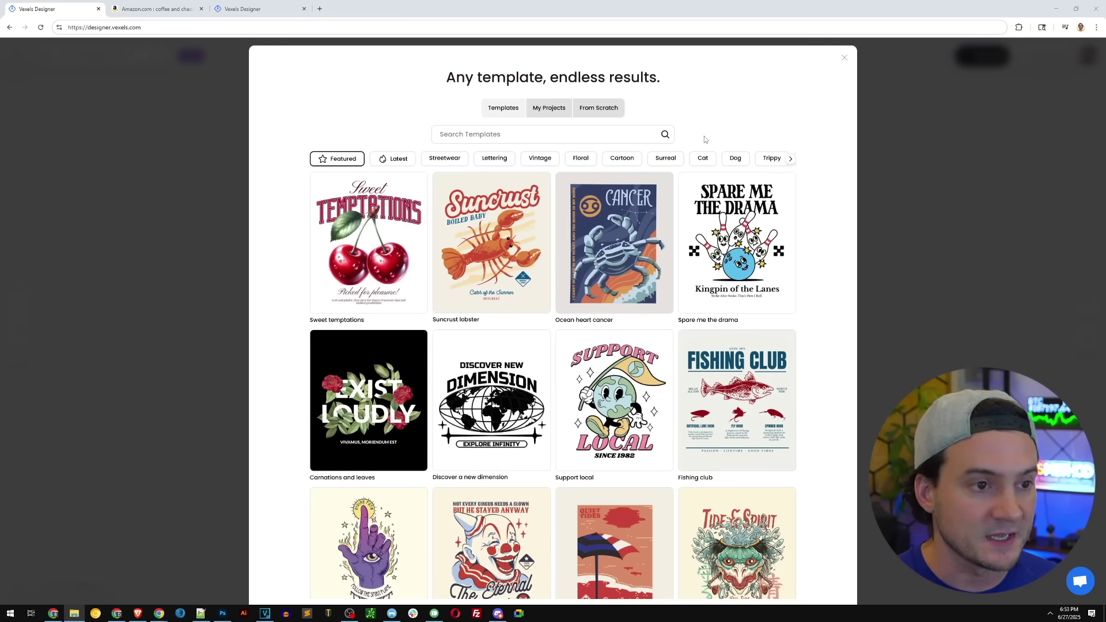
click(524, 134)
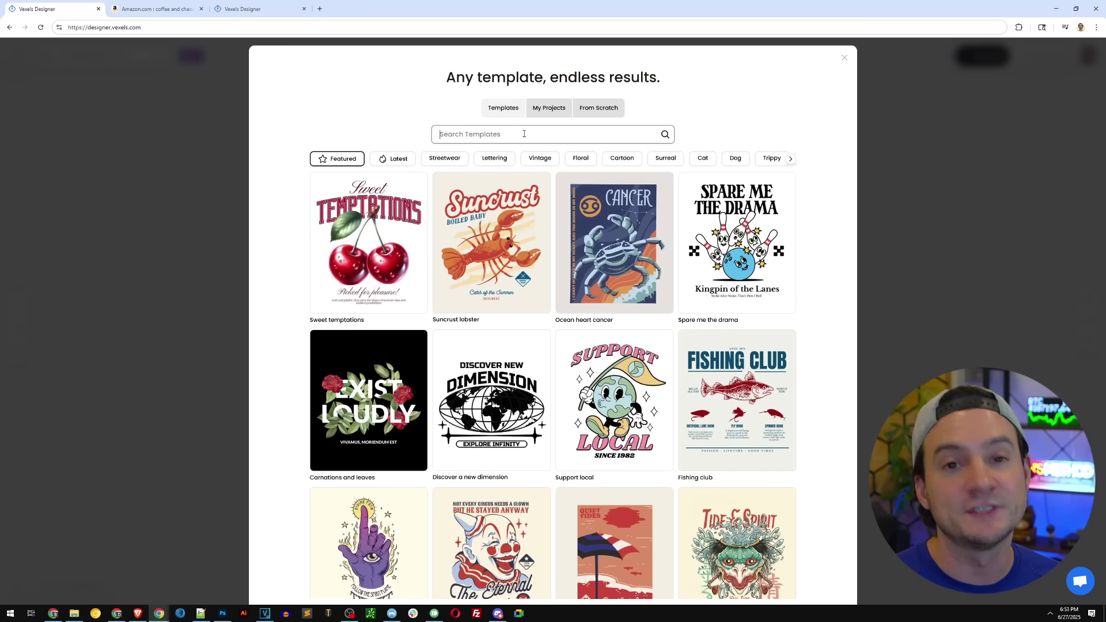
text(coffee)
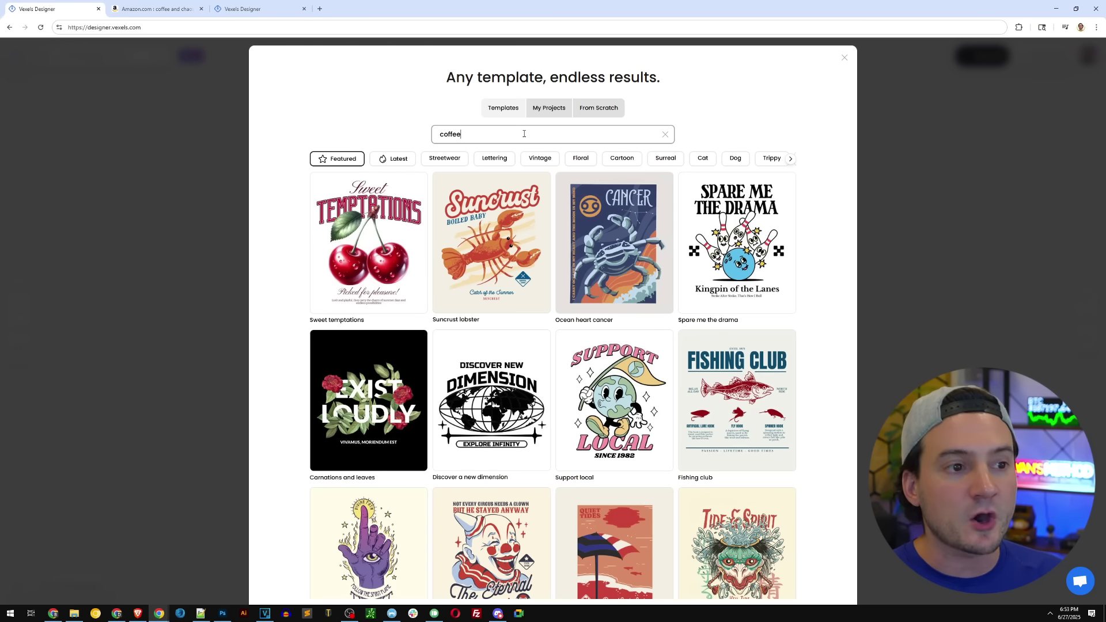
key(Return)
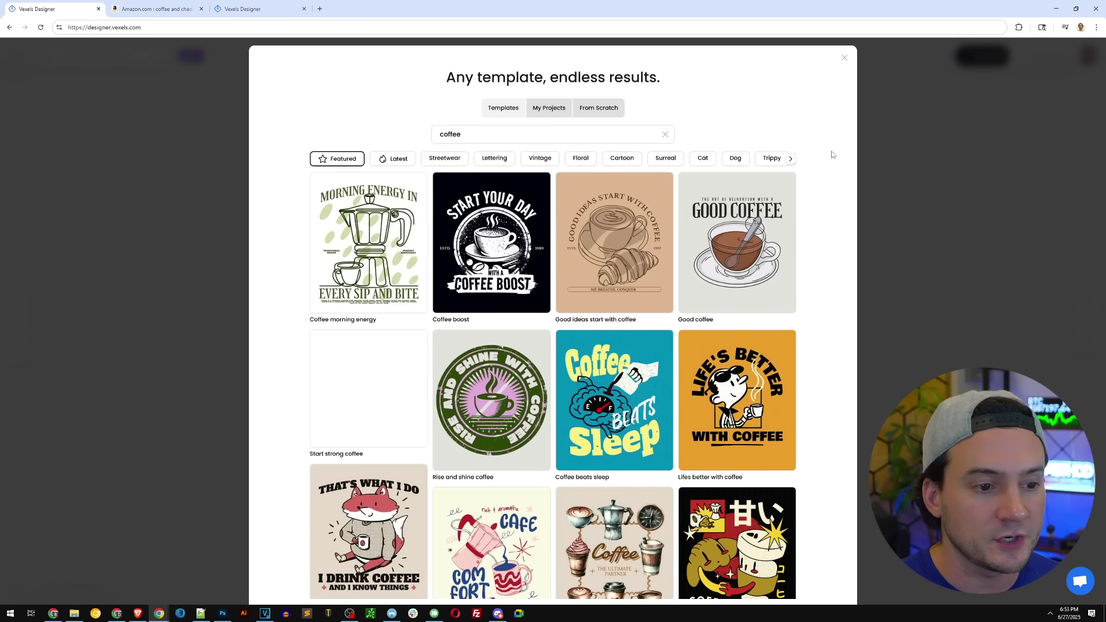
scroll(728, 269, down, 2)
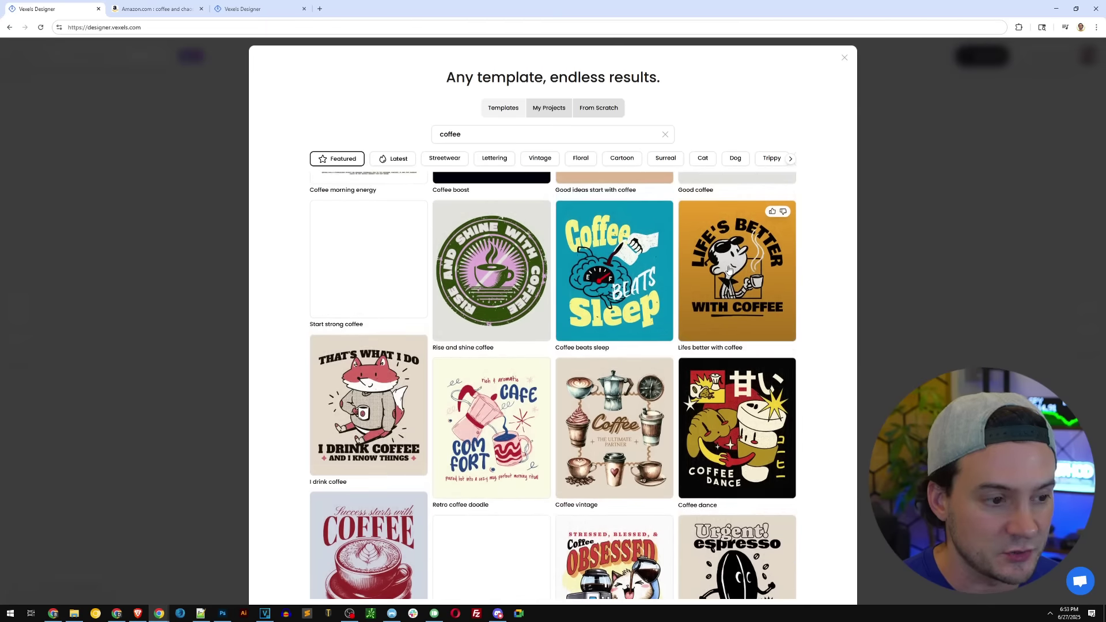
scroll(731, 271, down, 3)
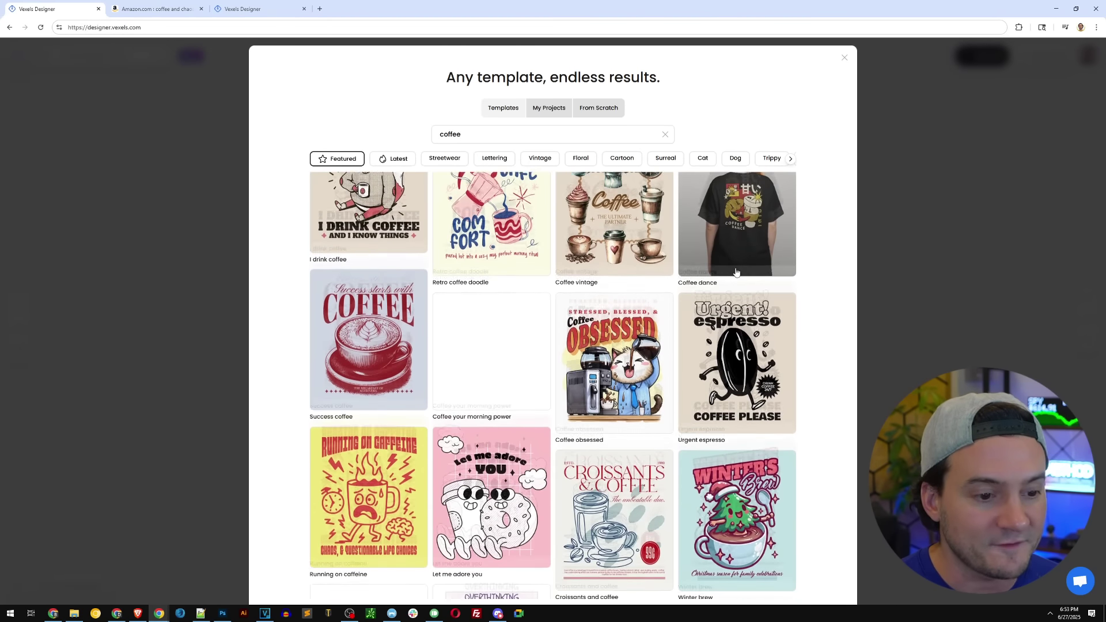
scroll(736, 271, down, 6)
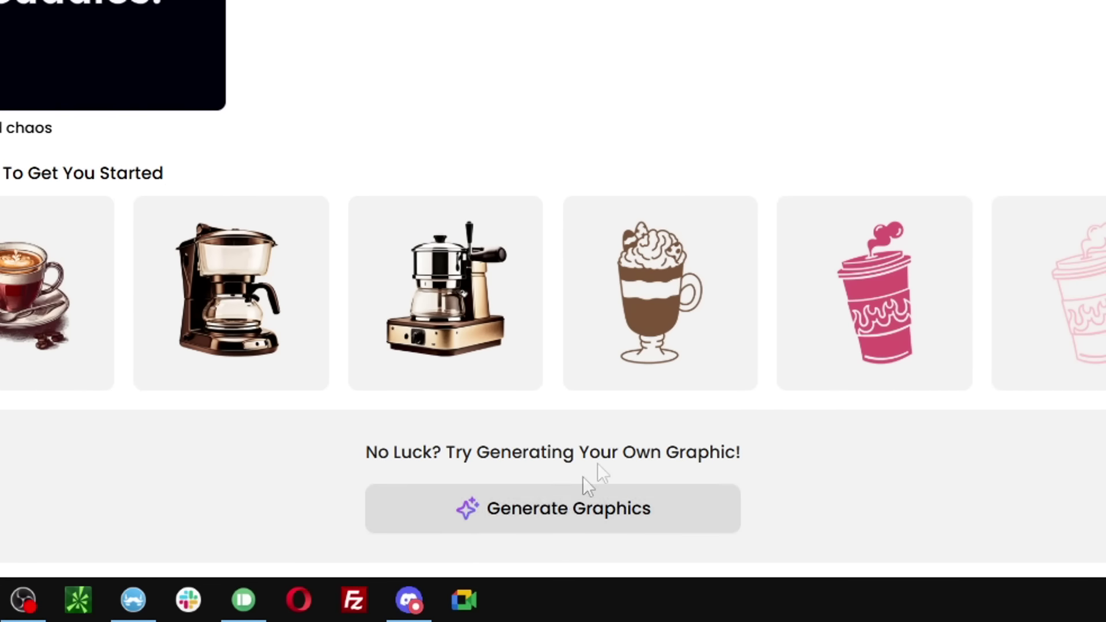
scroll(832, 265, up, 2)
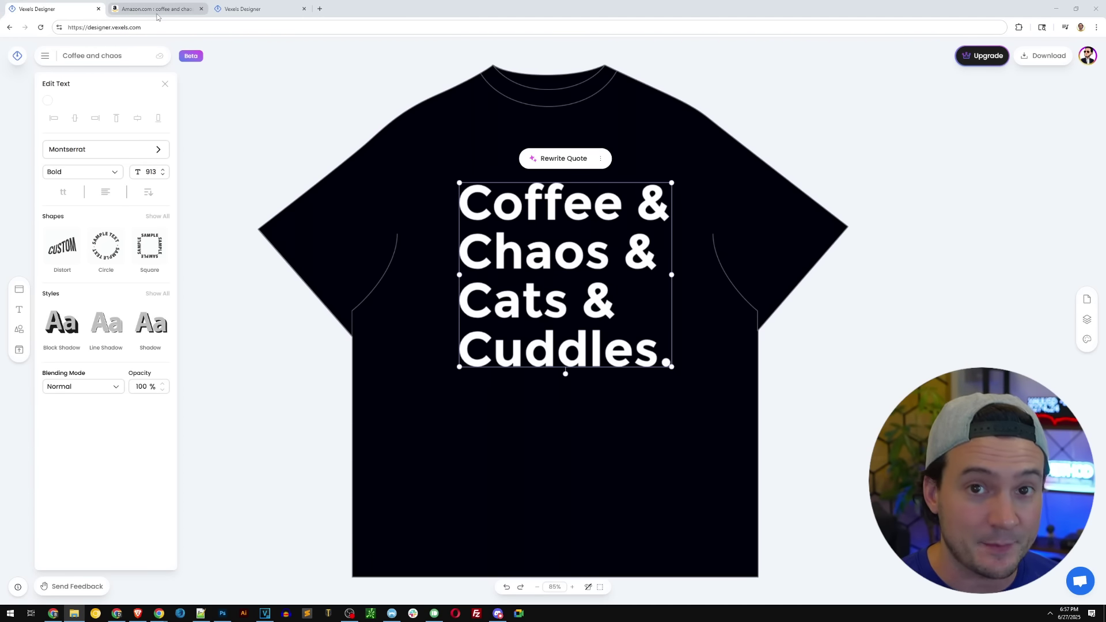
- Switch to the Amazon results for "coffee and chaos shirt" and browse the shirt designs for phrase ideas
mouse_move(157, 17)
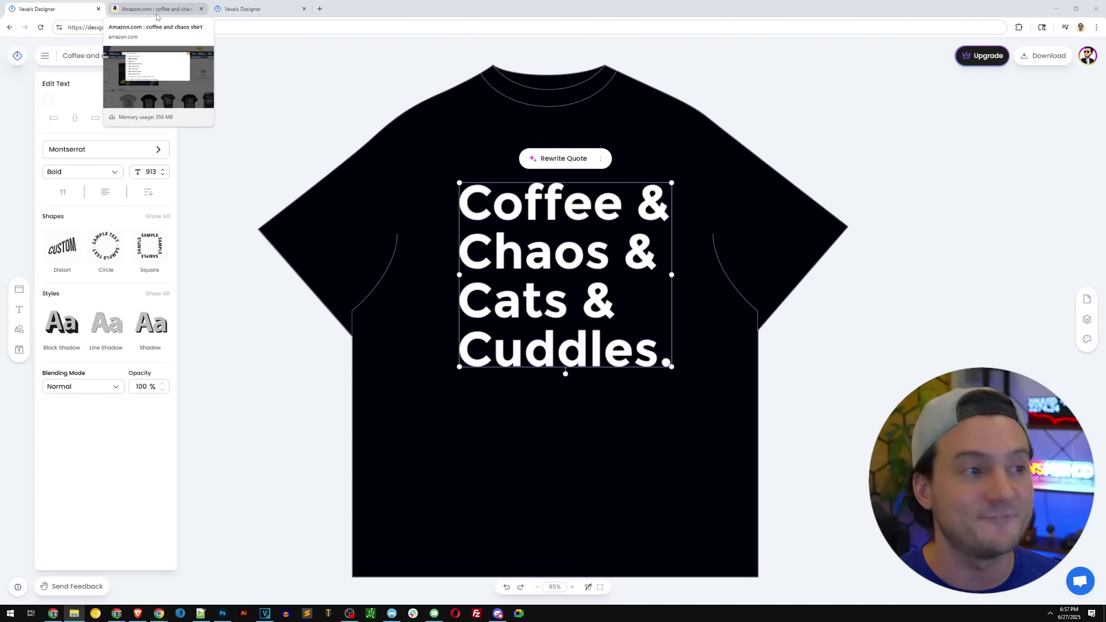
click(157, 10)
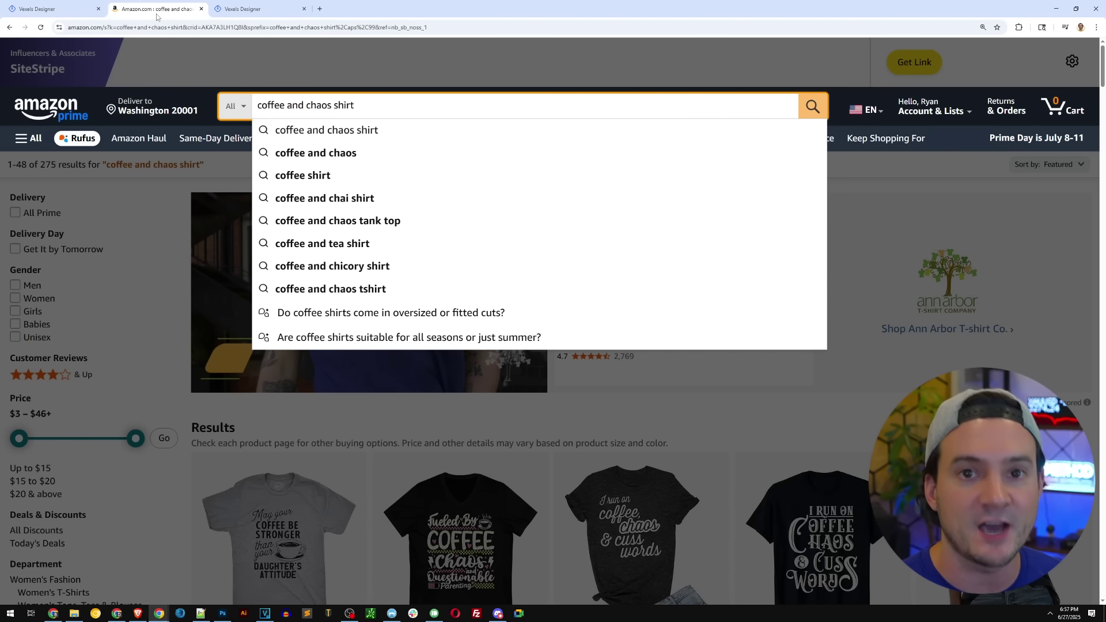
drag(1101, 72, 1100, 141)
scroll(1090, 196, down, 2)
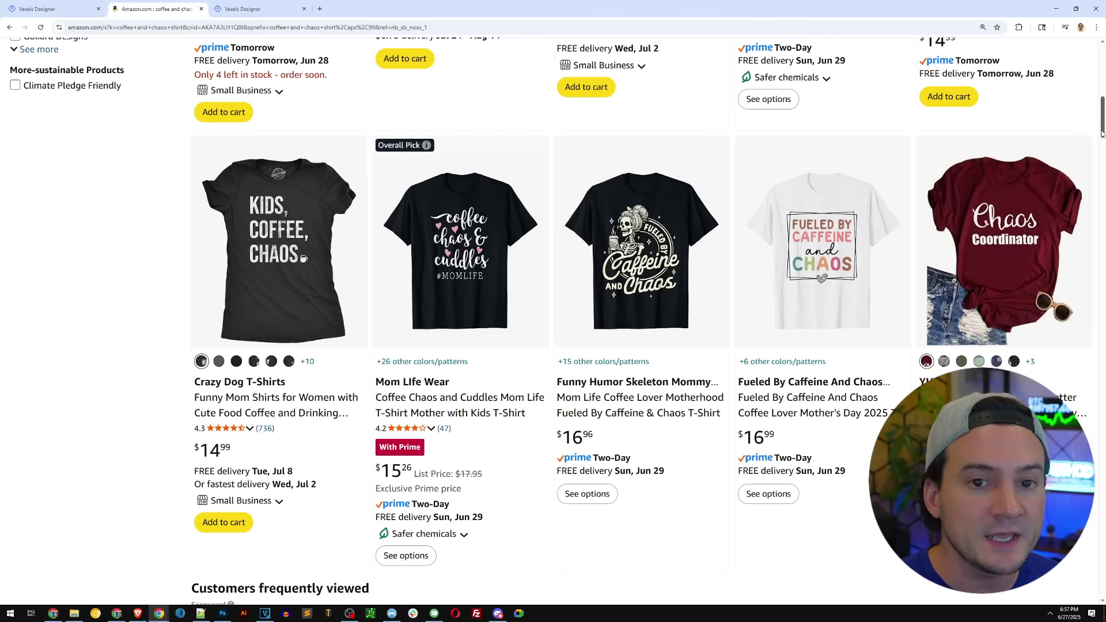
scroll(1099, 144, down, 4)
scroll(1104, 151, down, 7)
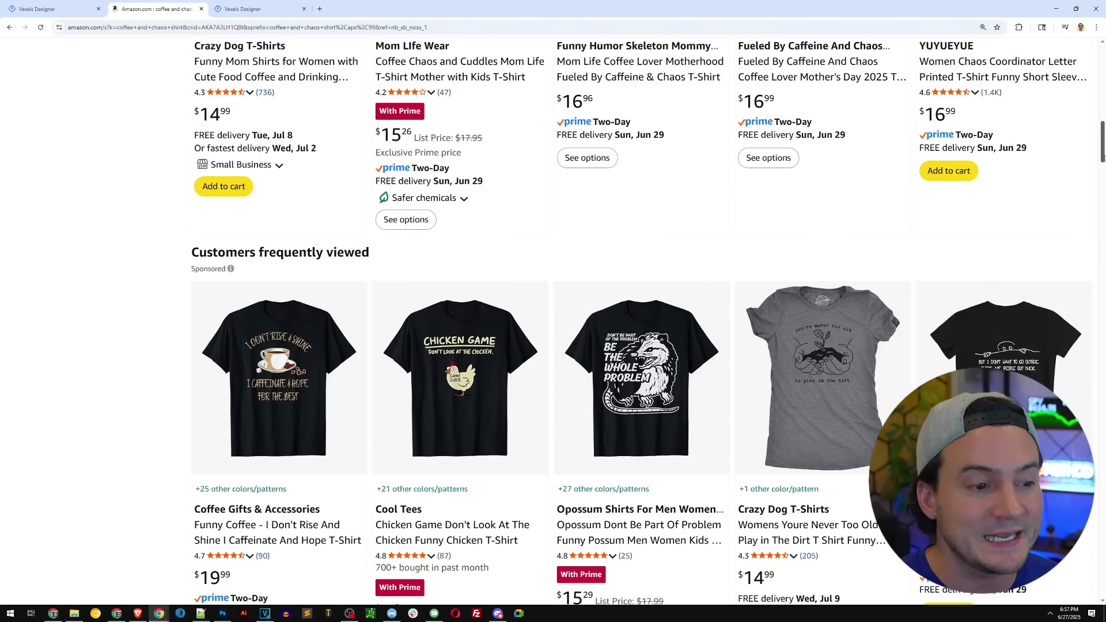
scroll(1063, 271, down, 10)
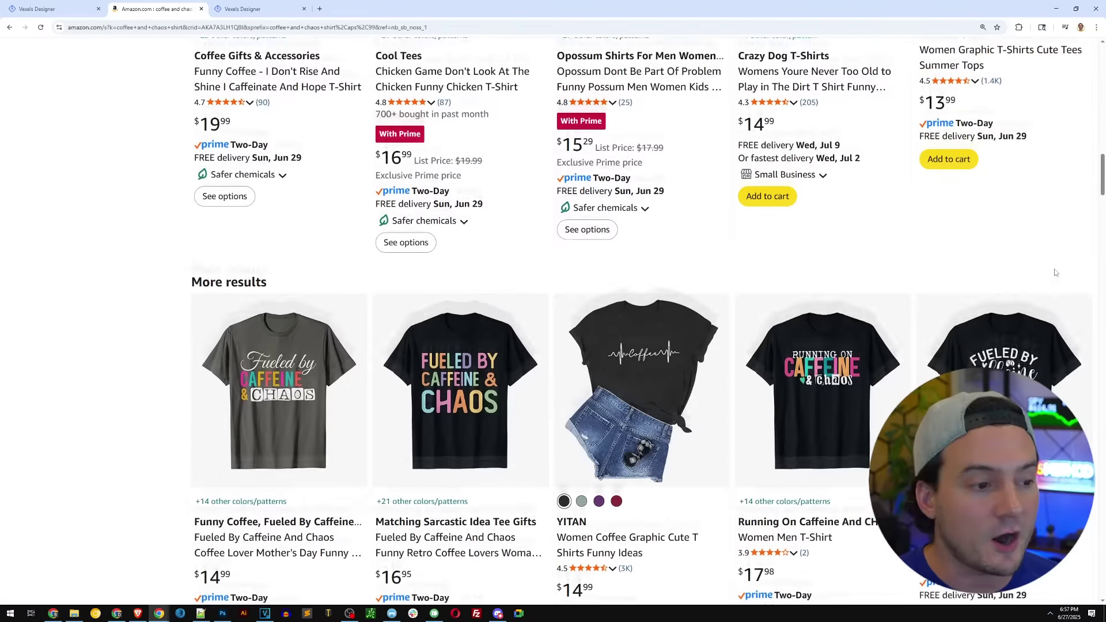
scroll(1054, 272, down, 5)
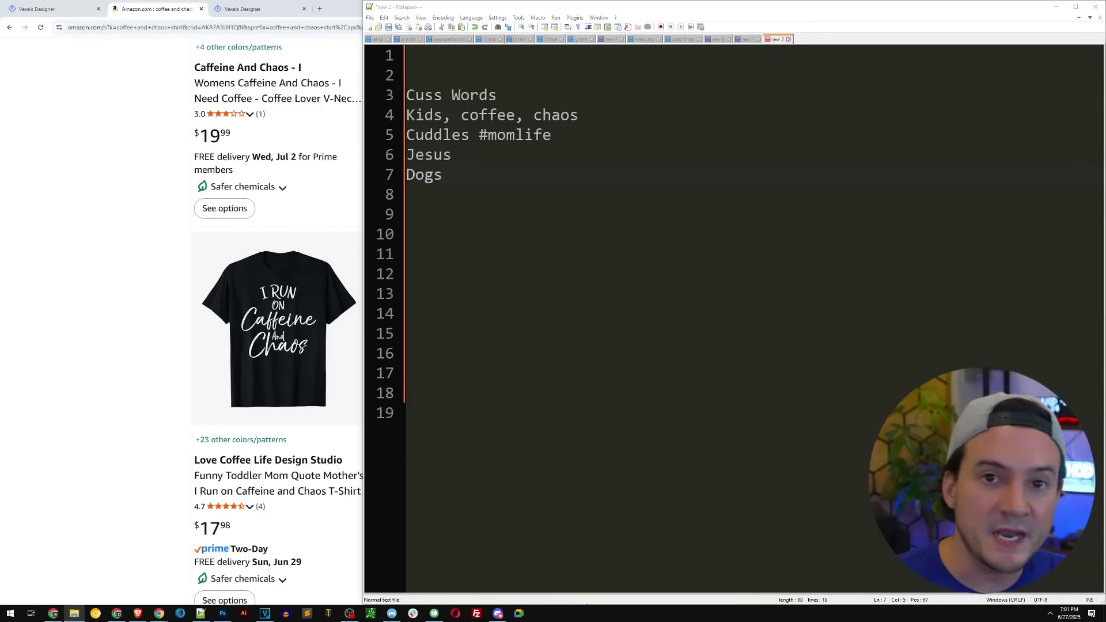
- Switch to the phrase ideas in Notepad++ and copy "Cuss Words" from the list
drag(457, 175, 395, 102)
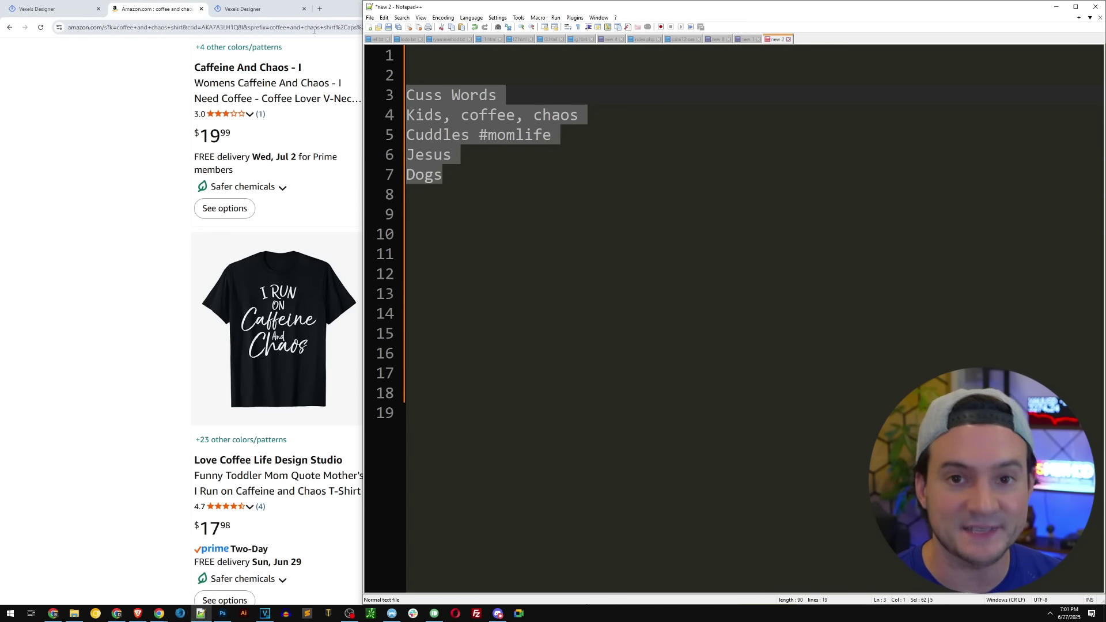
click(41, 8)
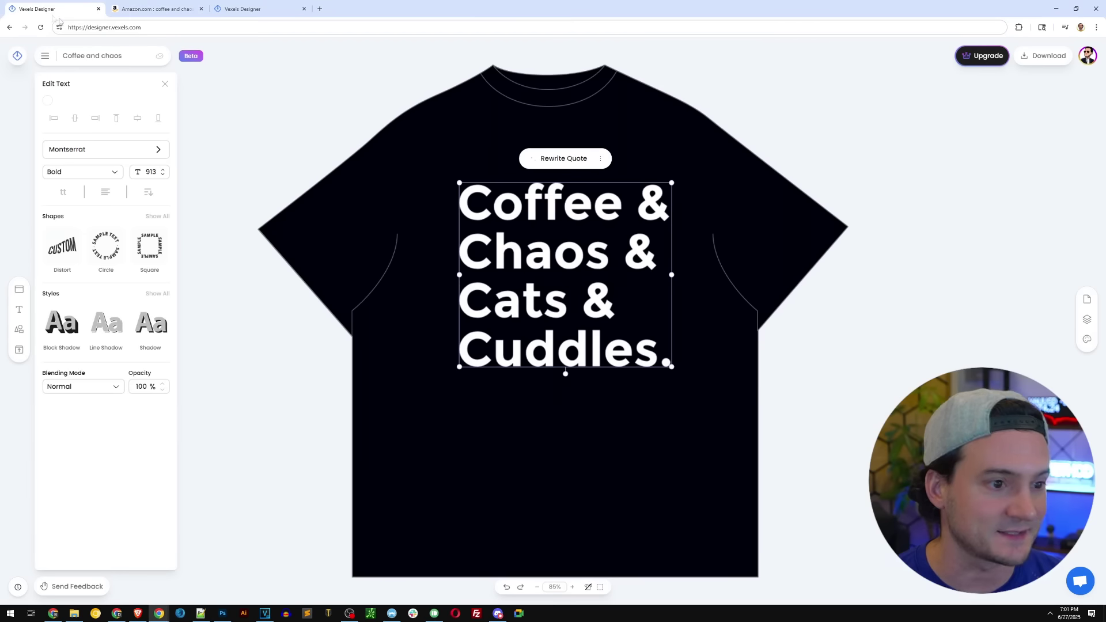
click(201, 612)
click(538, 100)
drag(538, 99, 406, 96)
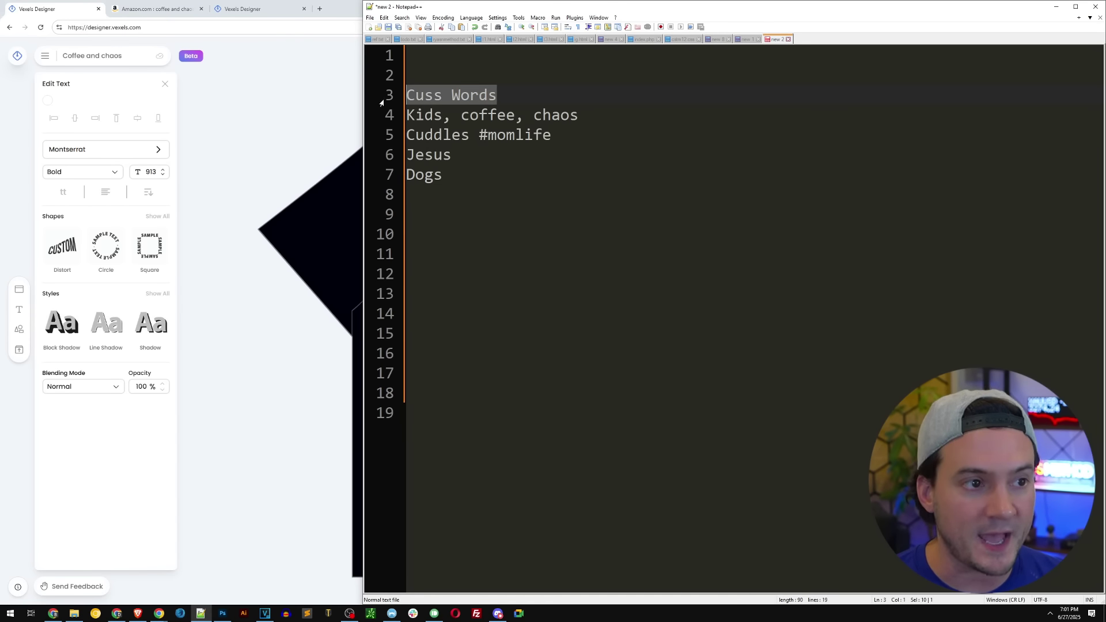
- Back in Vexels Designer, replace "Cats & Cuddles." in the shirt quote with "Cuss Words" and move the text lower on the shirt
click(306, 117)
click(306, 118)
click(634, 344)
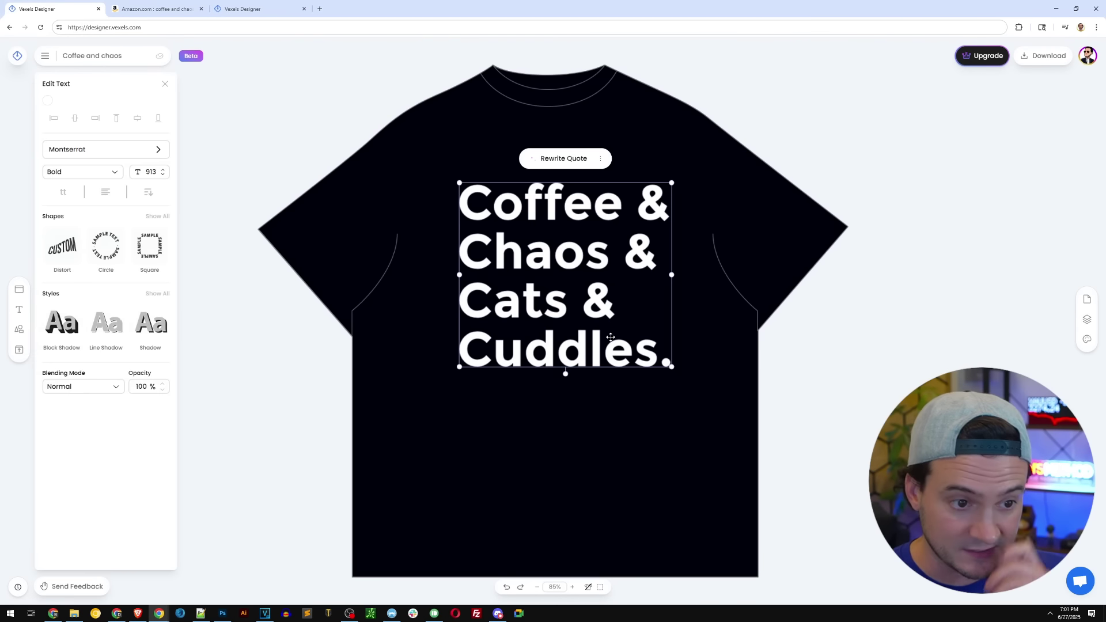
click(634, 344)
click(627, 432)
drag(672, 481, 454, 411)
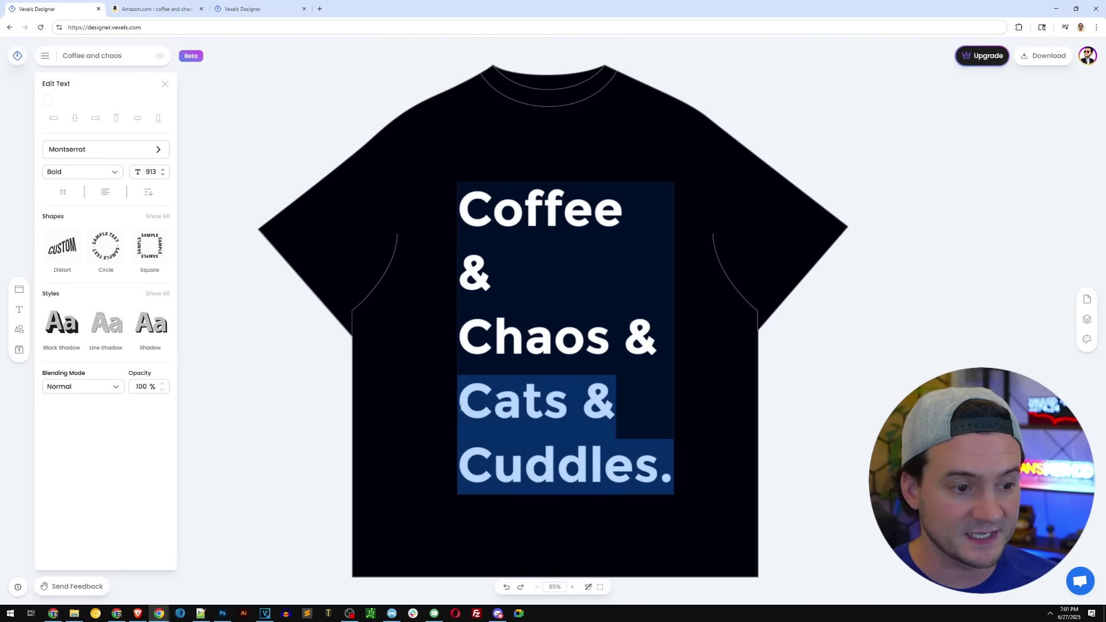
text(Cuss Words)
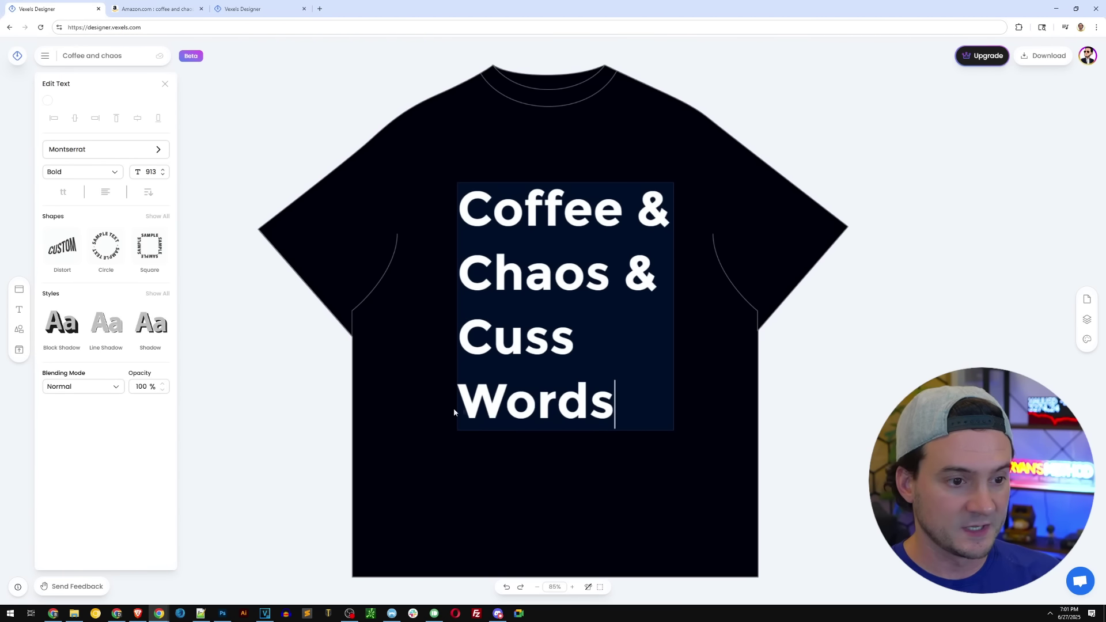
click(885, 381)
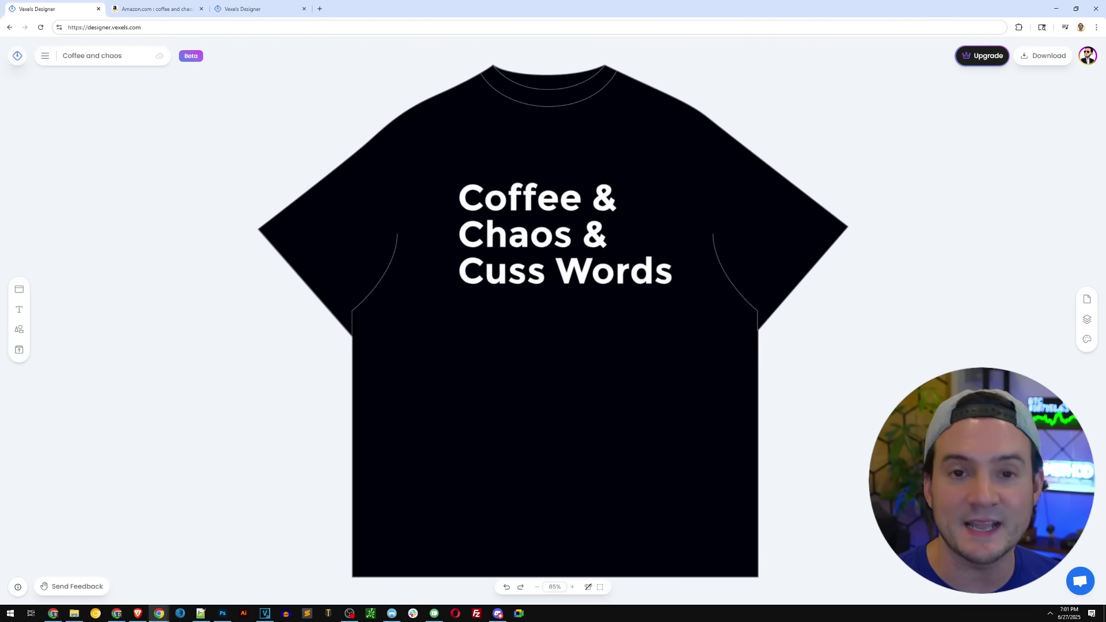
drag(642, 275, 641, 332)
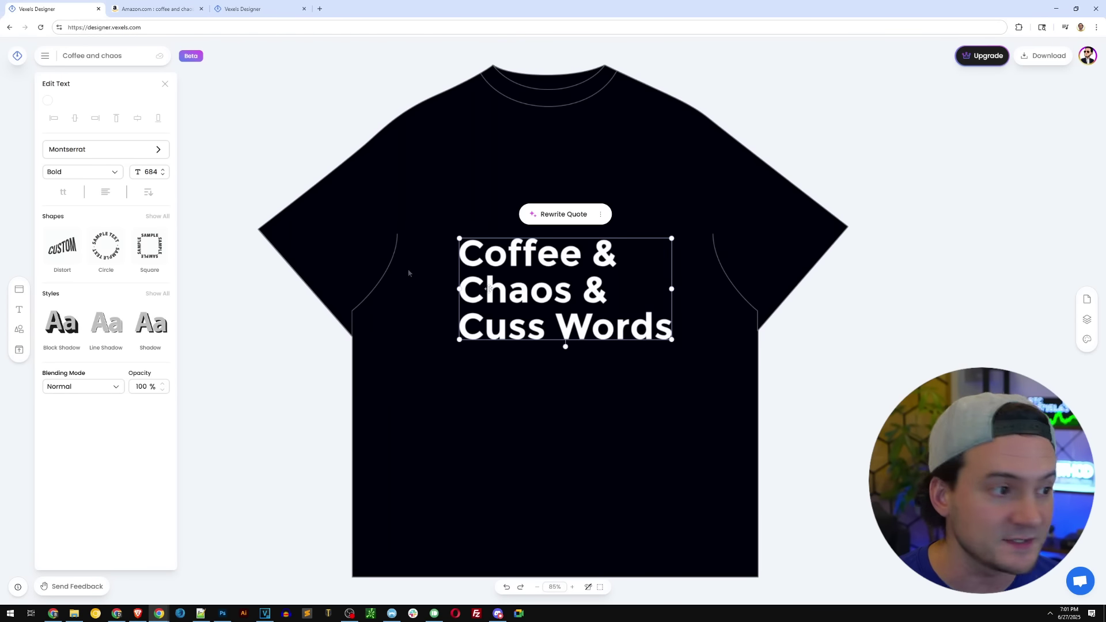
- Search the elements library for "coffee" and add the pink outlined iced coffee cup graphic to the shirt
click(19, 329)
click(96, 135)
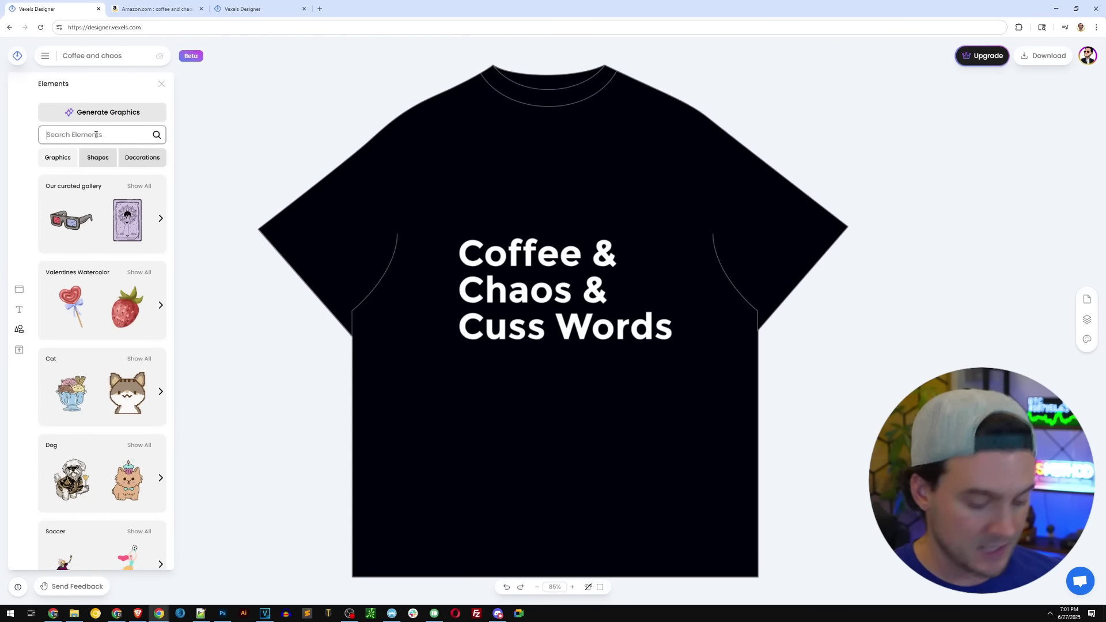
text(coffee)
key(Return)
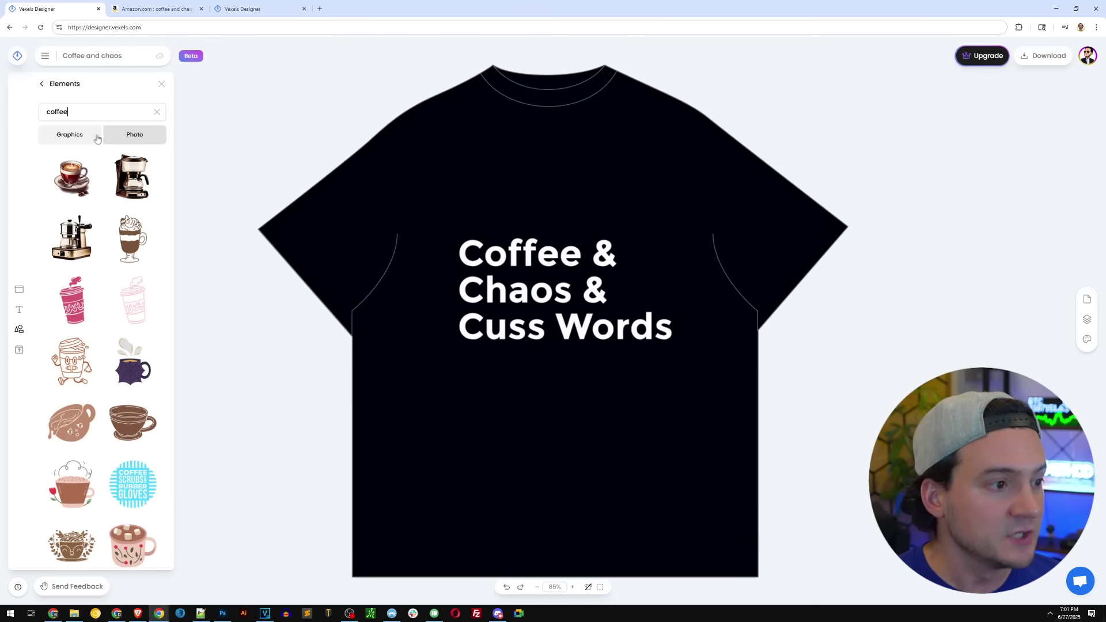
scroll(92, 369, down, 5)
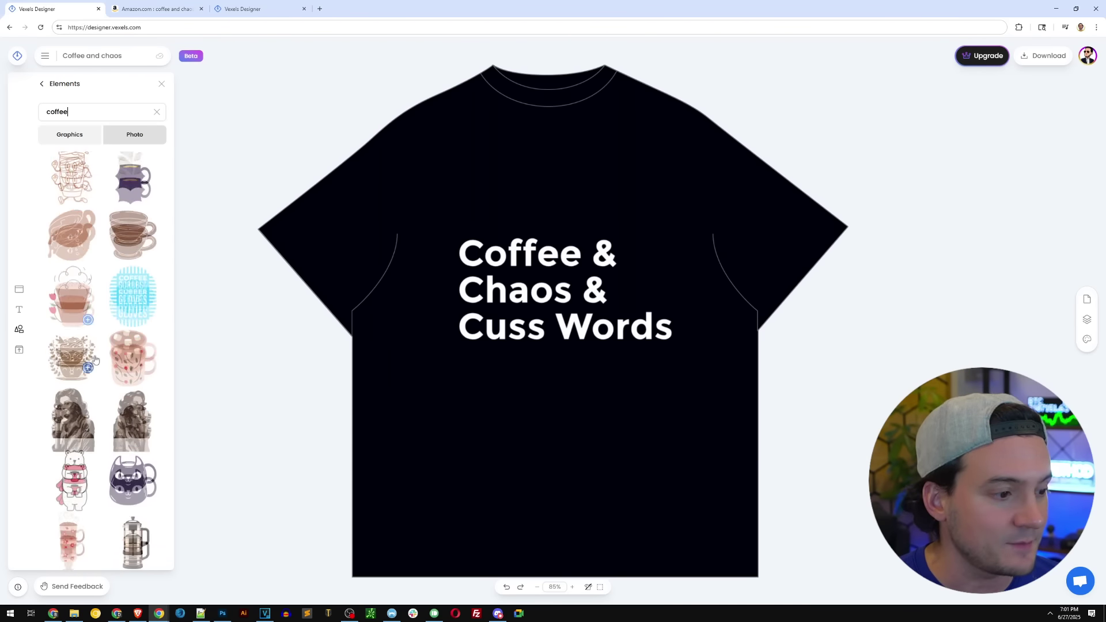
scroll(95, 357, down, 10)
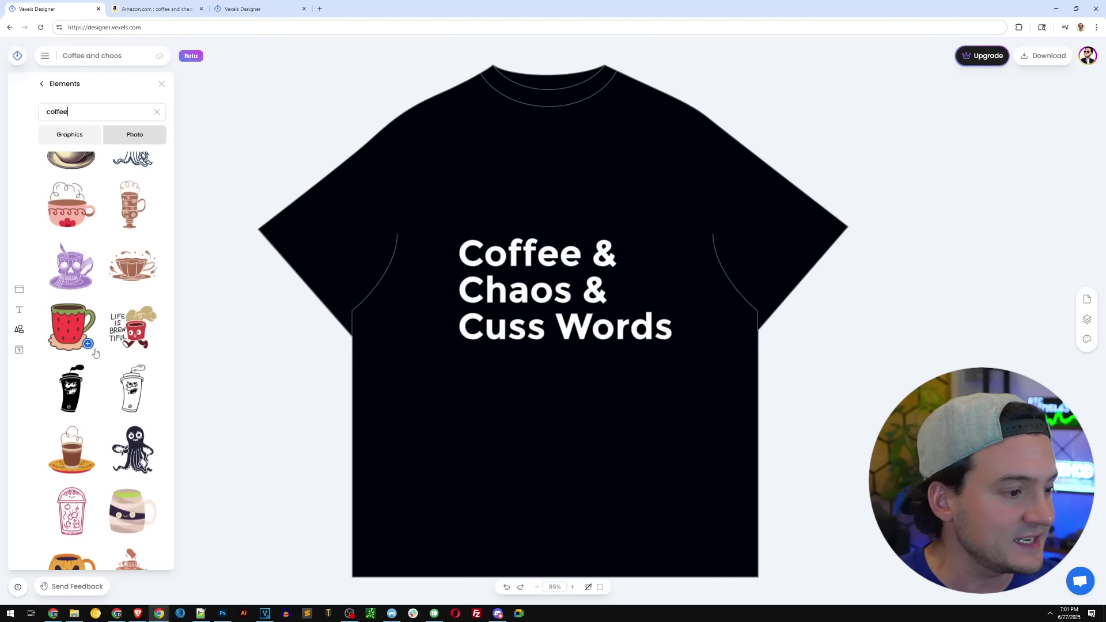
scroll(96, 353, down, 5)
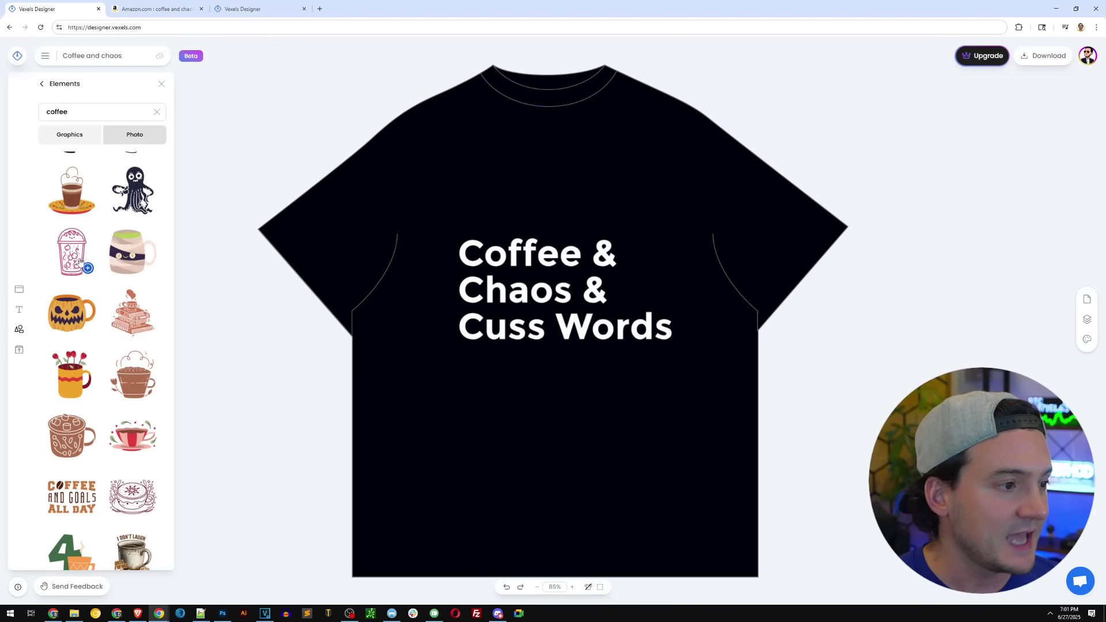
click(79, 260)
- Shrink the coffee cup graphic and centre it above the quote, nudging the text slightly down to fit
click(581, 343)
drag(581, 342, 578, 211)
drag(589, 102, 568, 167)
drag(563, 260, 561, 265)
click(558, 181)
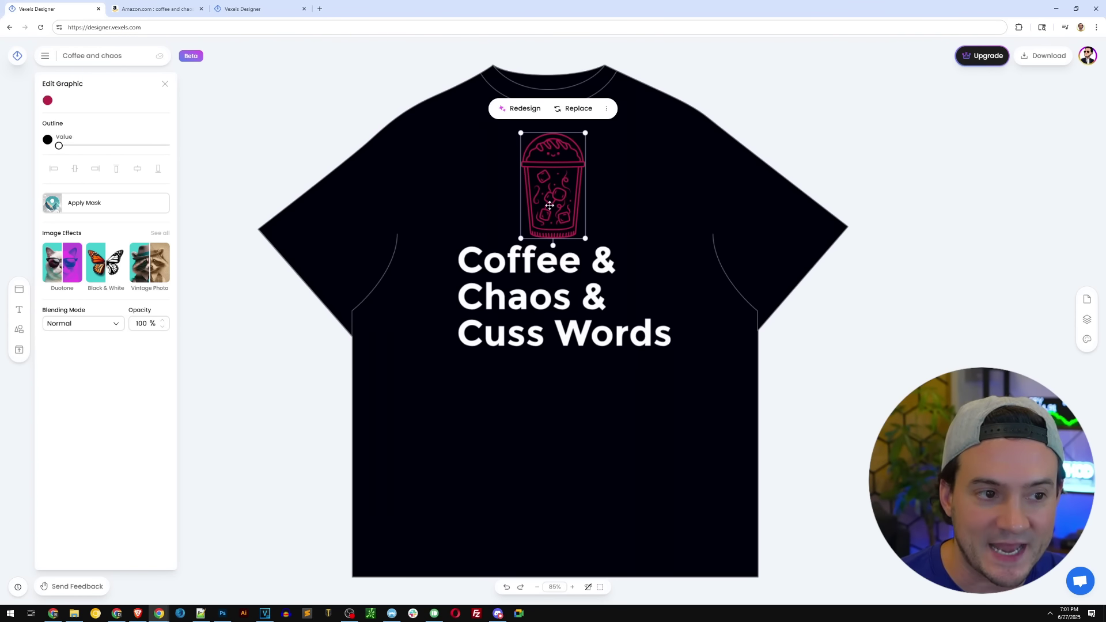
- Set up the cup graphic's redesign with the prompt "remove the elements from the middle/inside of the cup, and replace with 3 lines representing steamy hot coffee"
click(525, 108)
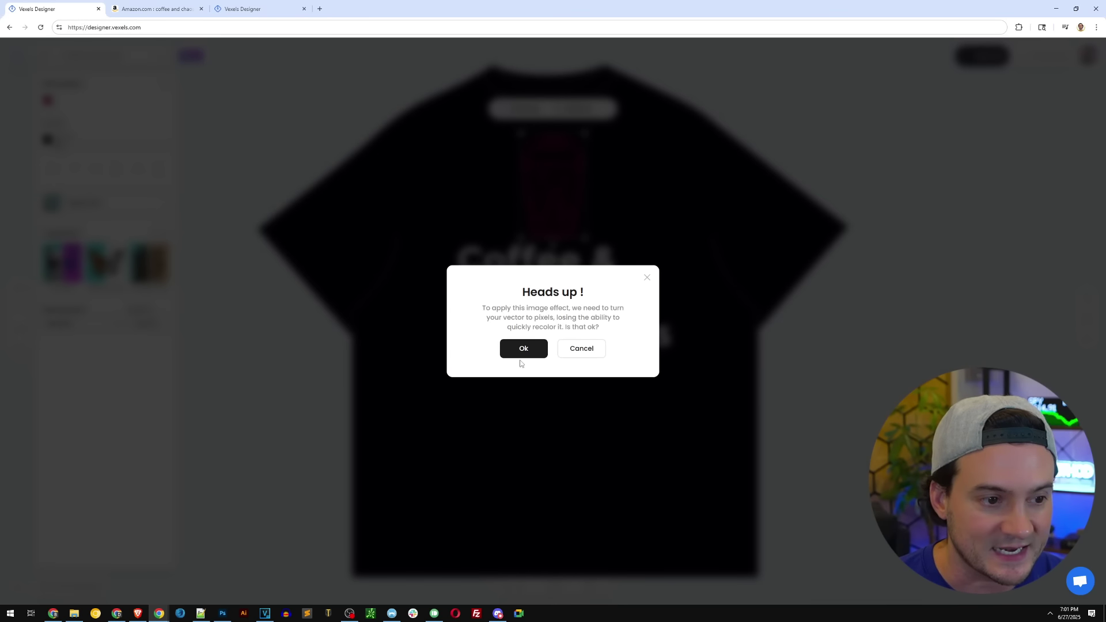
click(522, 352)
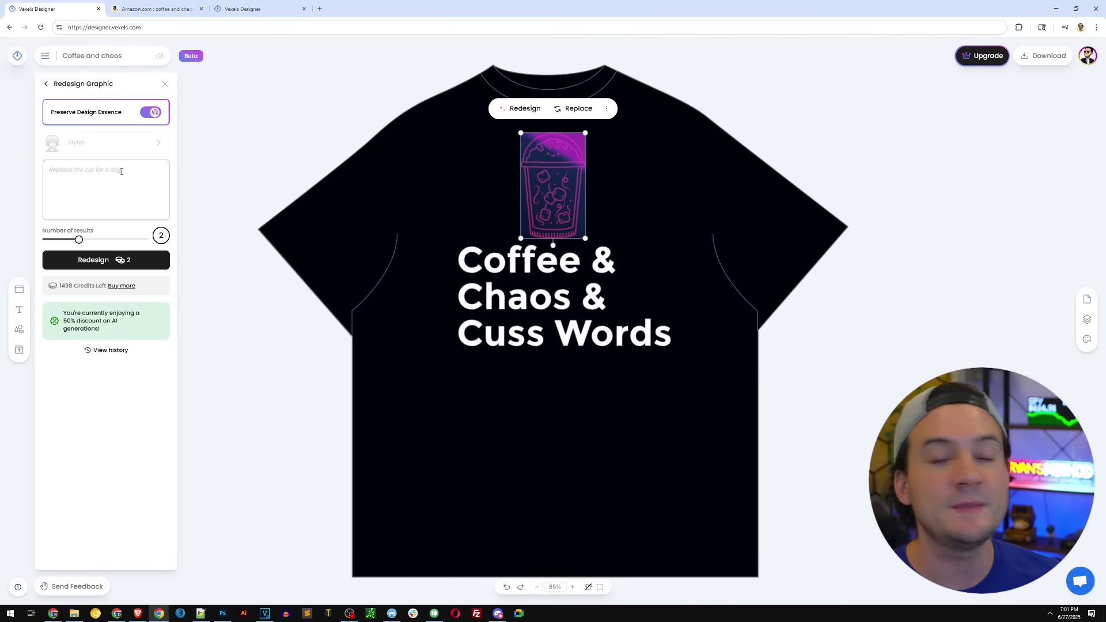
click(122, 172)
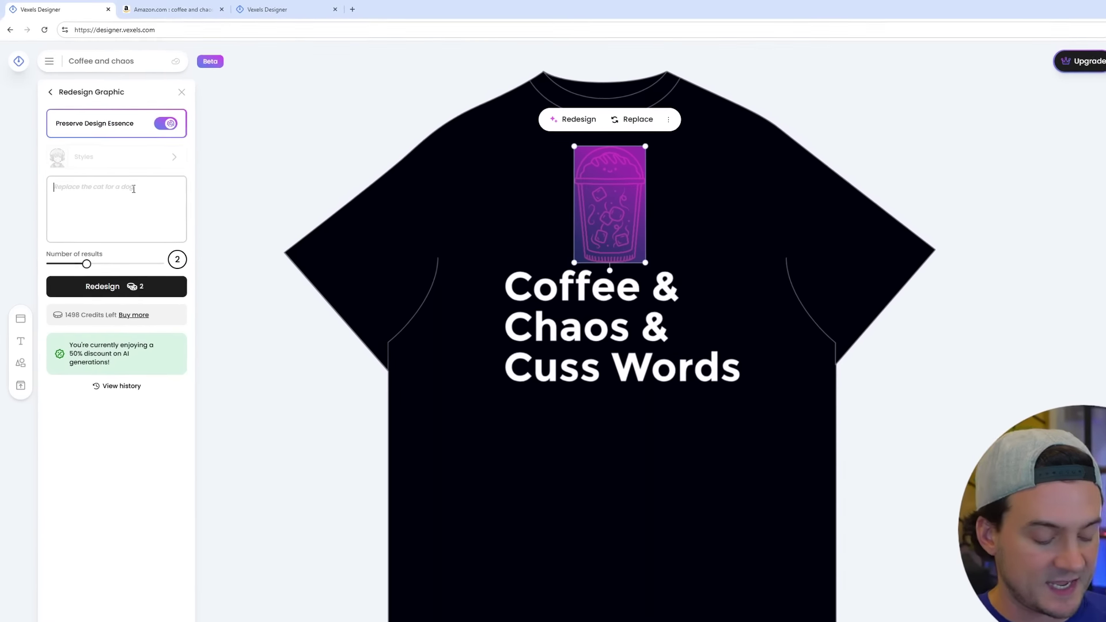
text(remove the ele)
text(men)
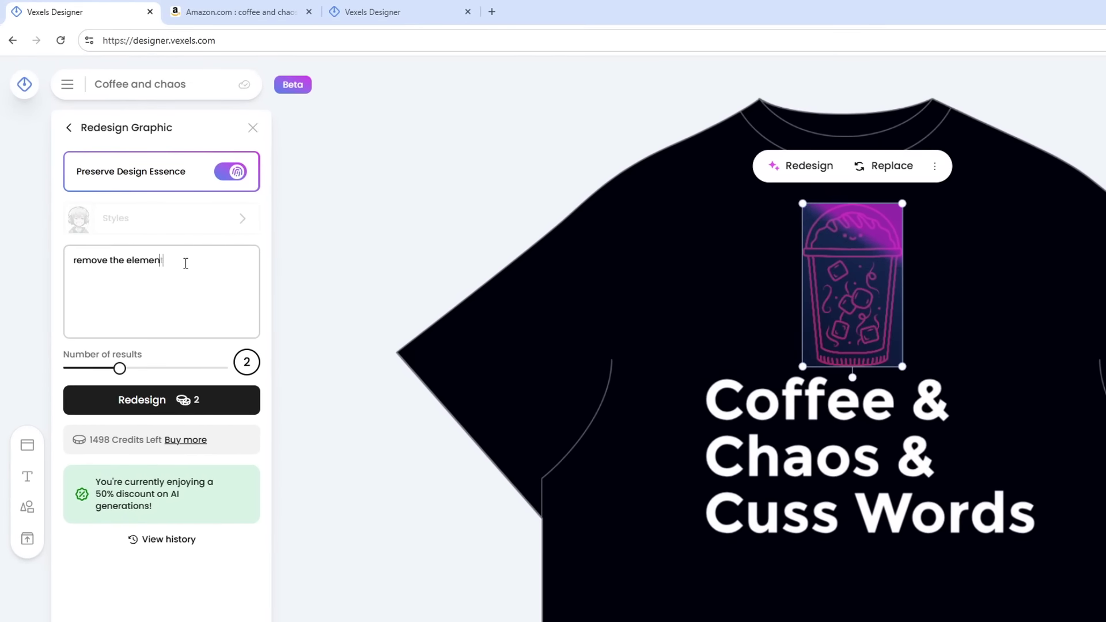
text(ts from the middle/inside of the cup)
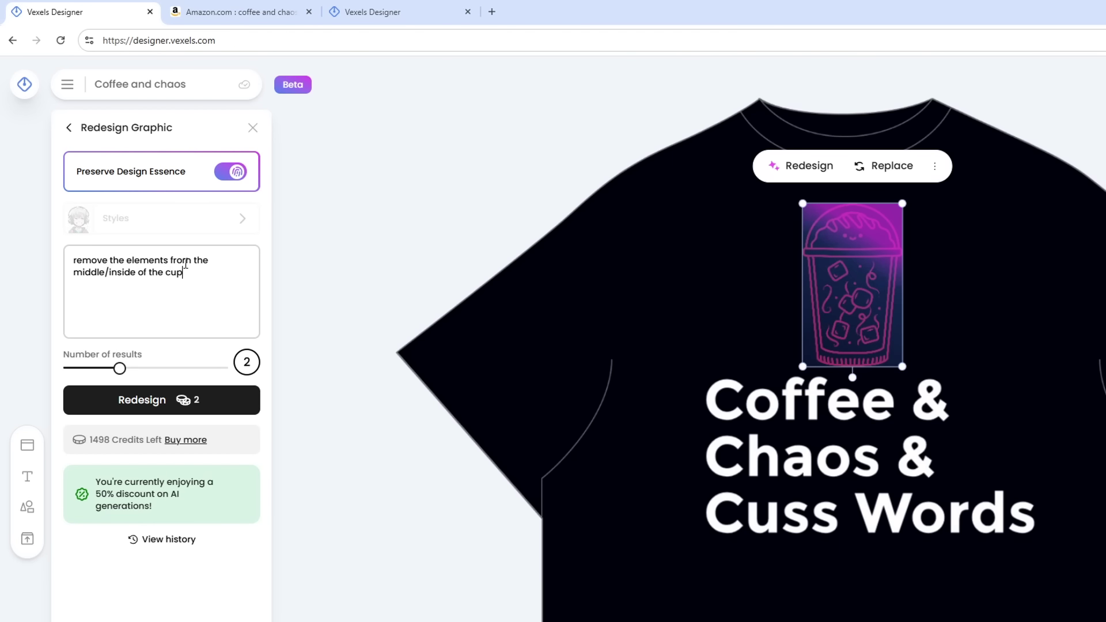
text(, and replace with 3 lines represent)
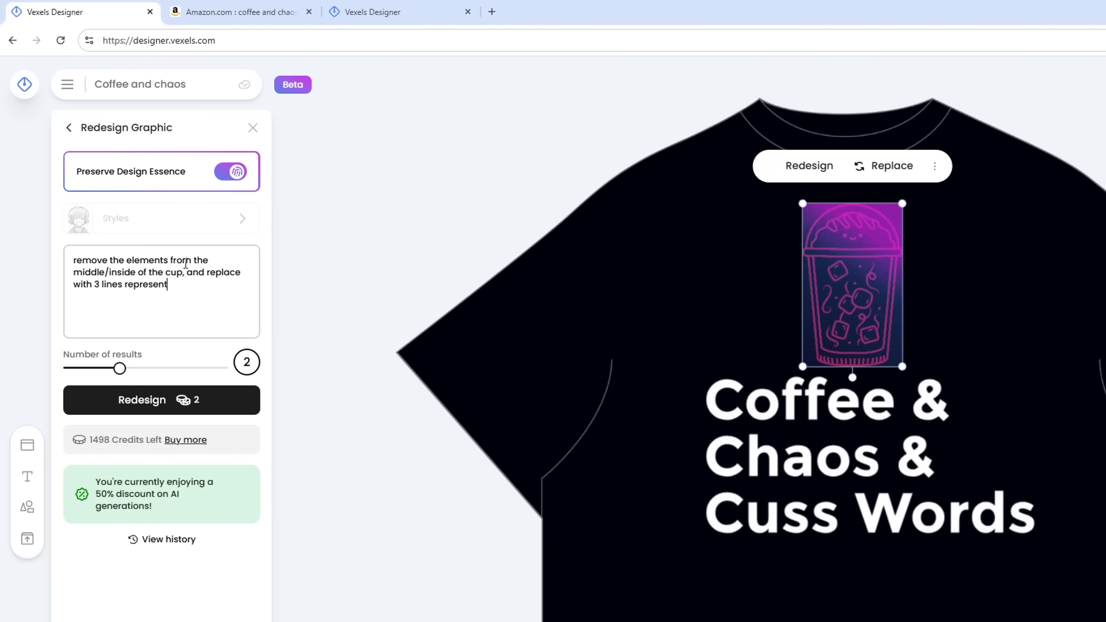
text(ing steamy hot coffee)
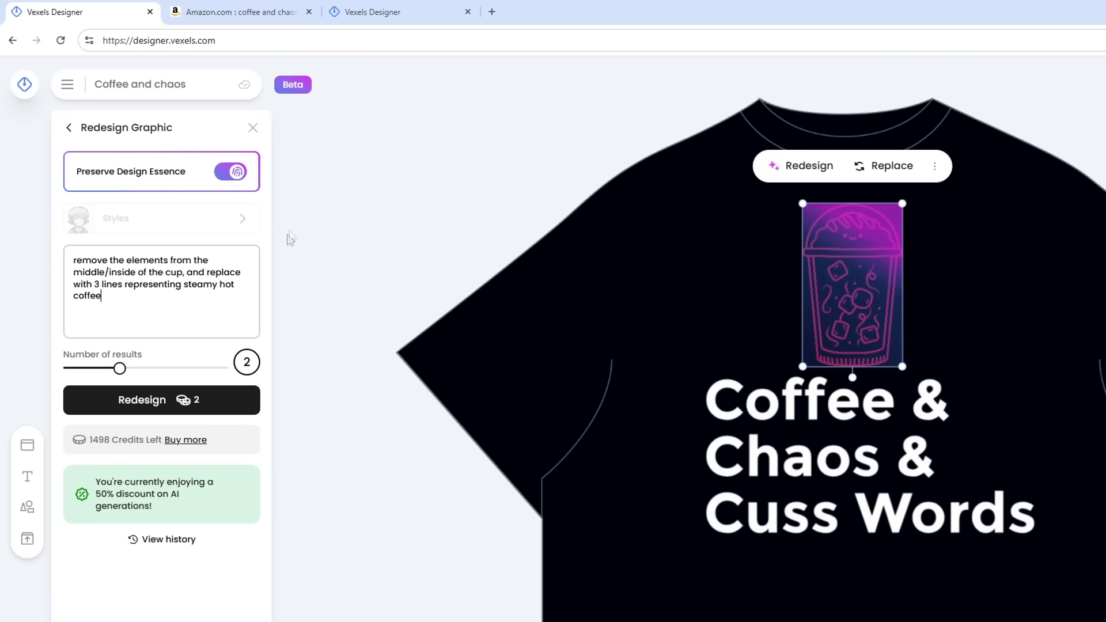
- Generate the redesign, apply the first steaming-cup result with its background removed, and resize it to sit centred just above the quote
click(173, 401)
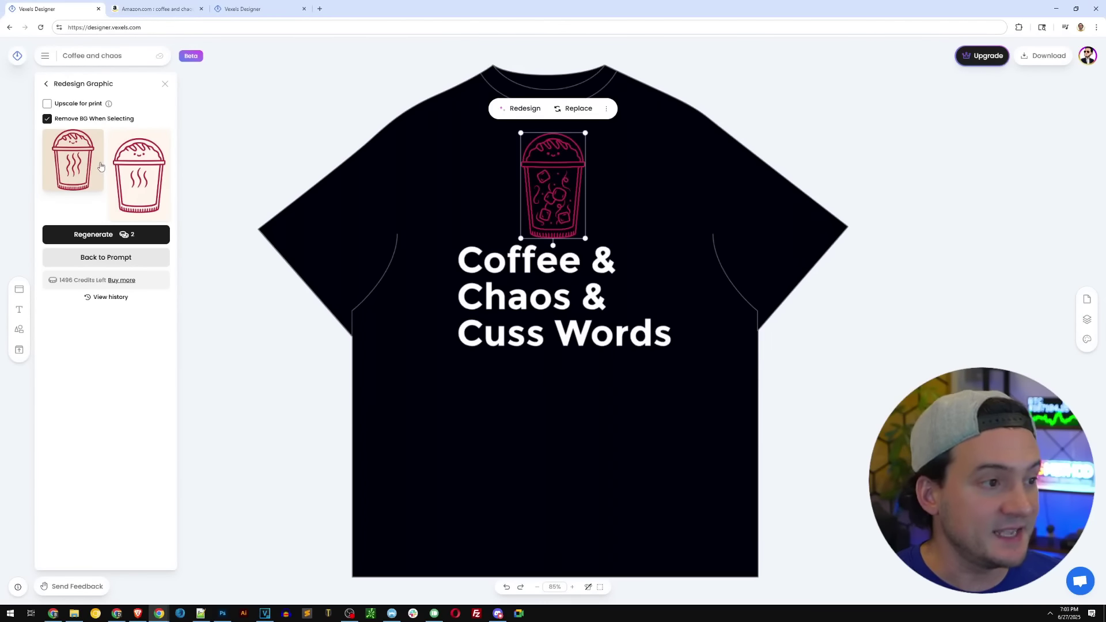
click(85, 170)
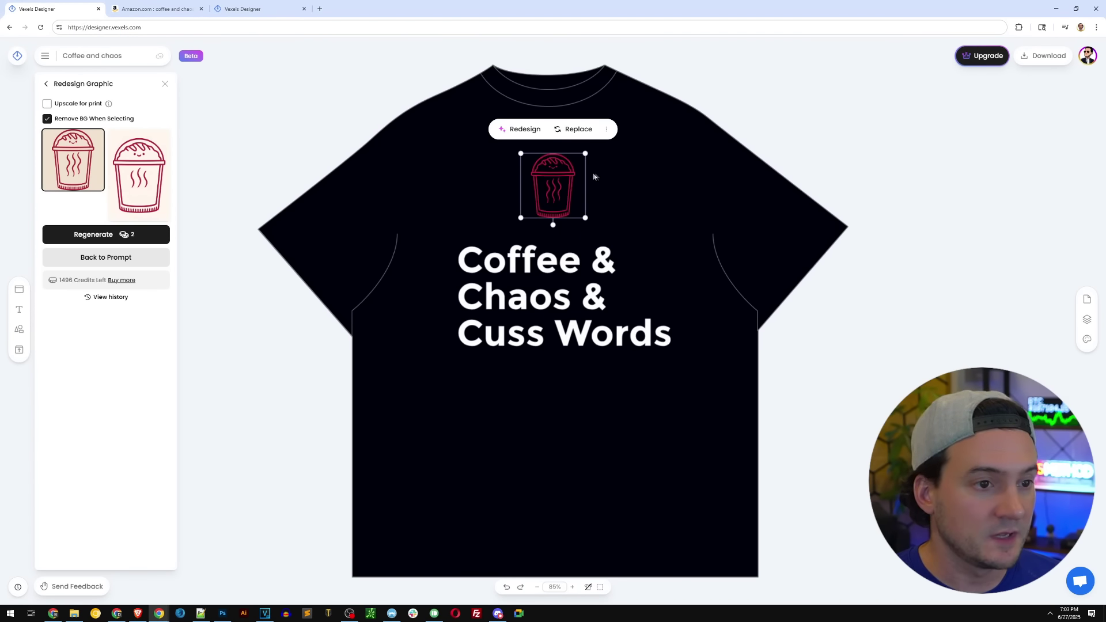
drag(584, 217, 617, 254)
drag(578, 192, 565, 181)
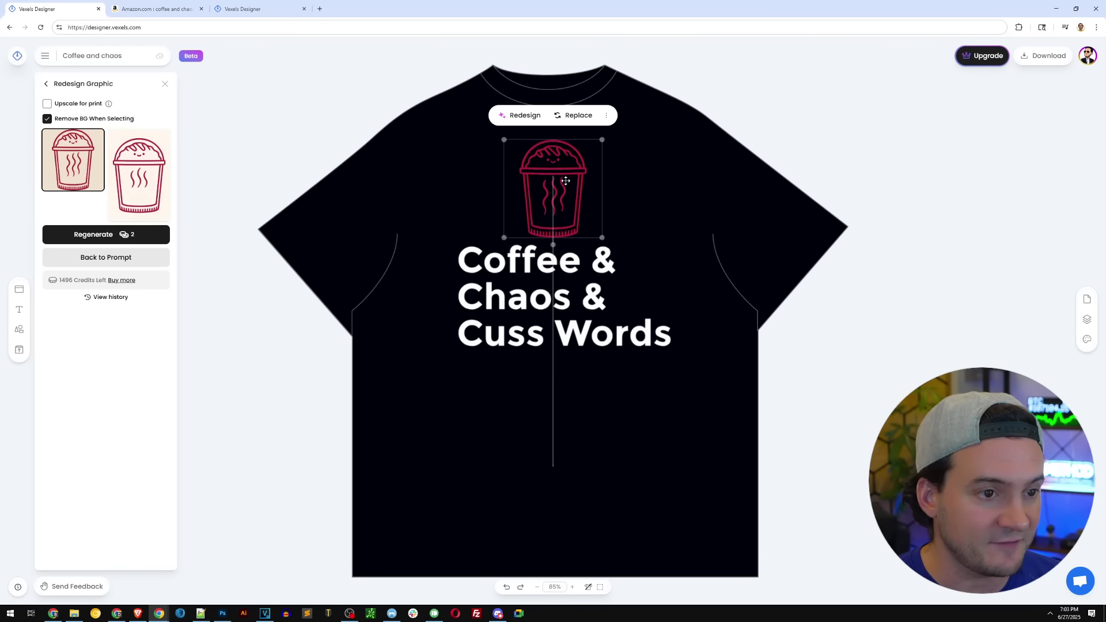
drag(603, 139, 545, 191)
click(566, 264)
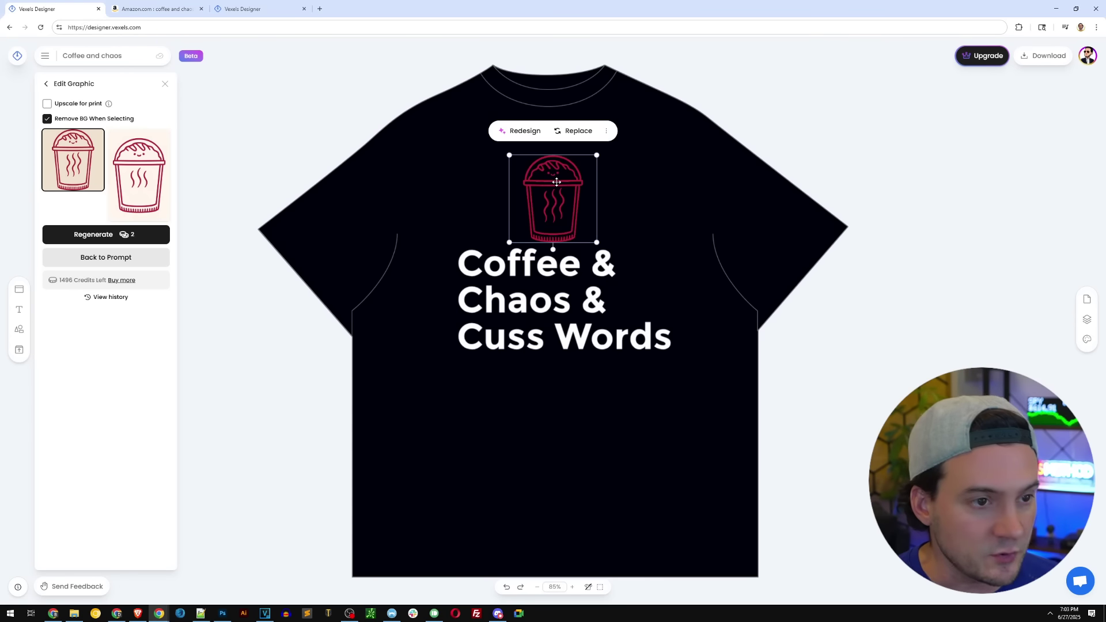
- Try the Vintage Photo image effect at strength 1 on the coffee cup graphic
click(54, 86)
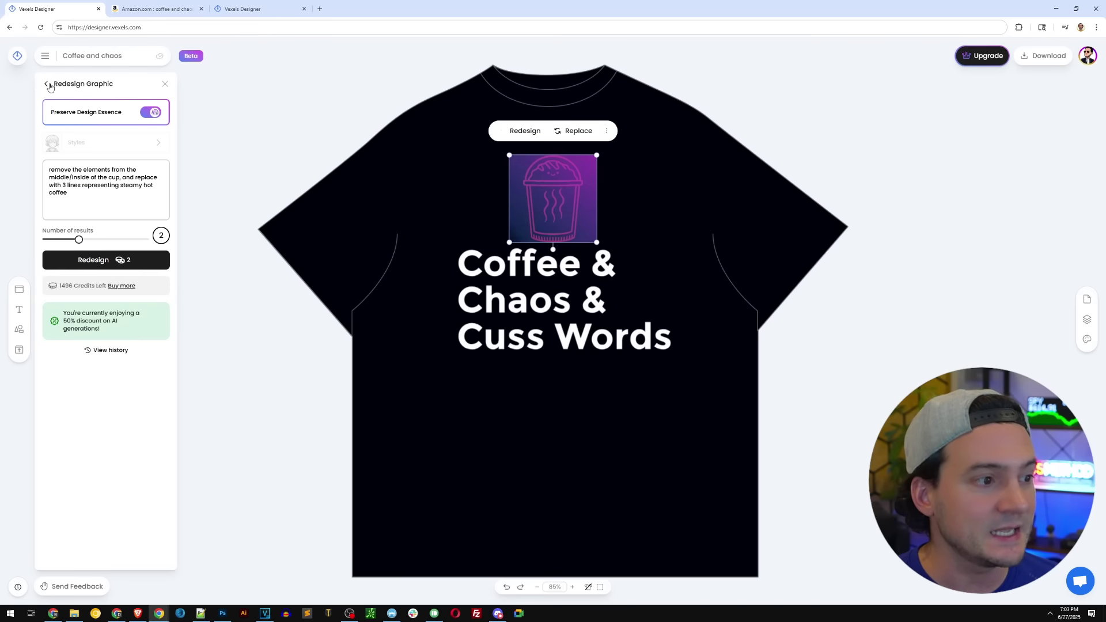
click(46, 84)
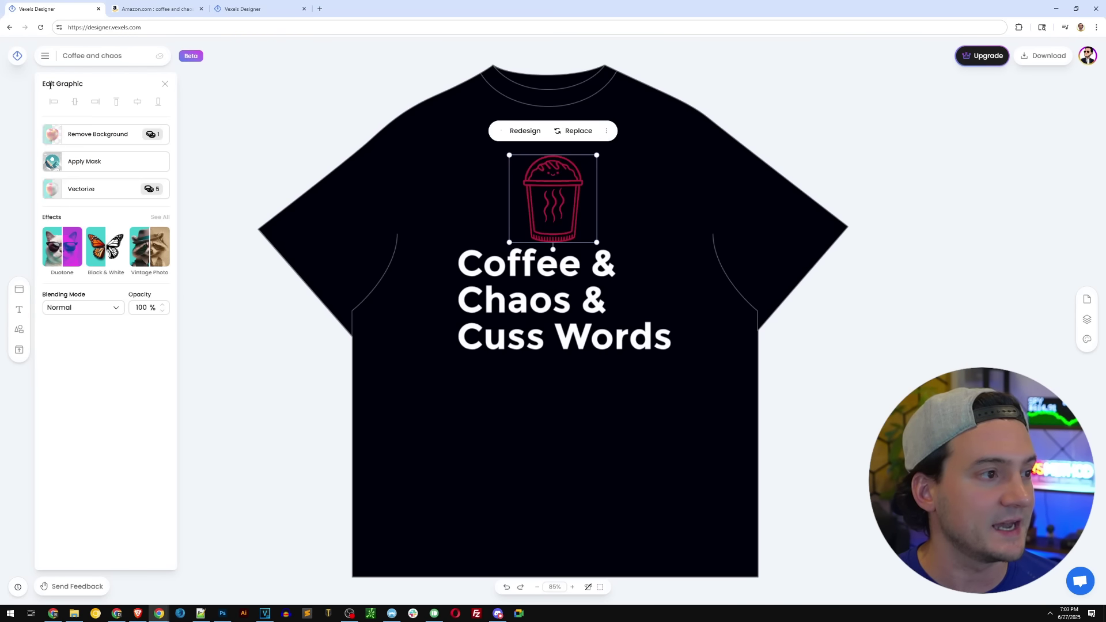
click(159, 217)
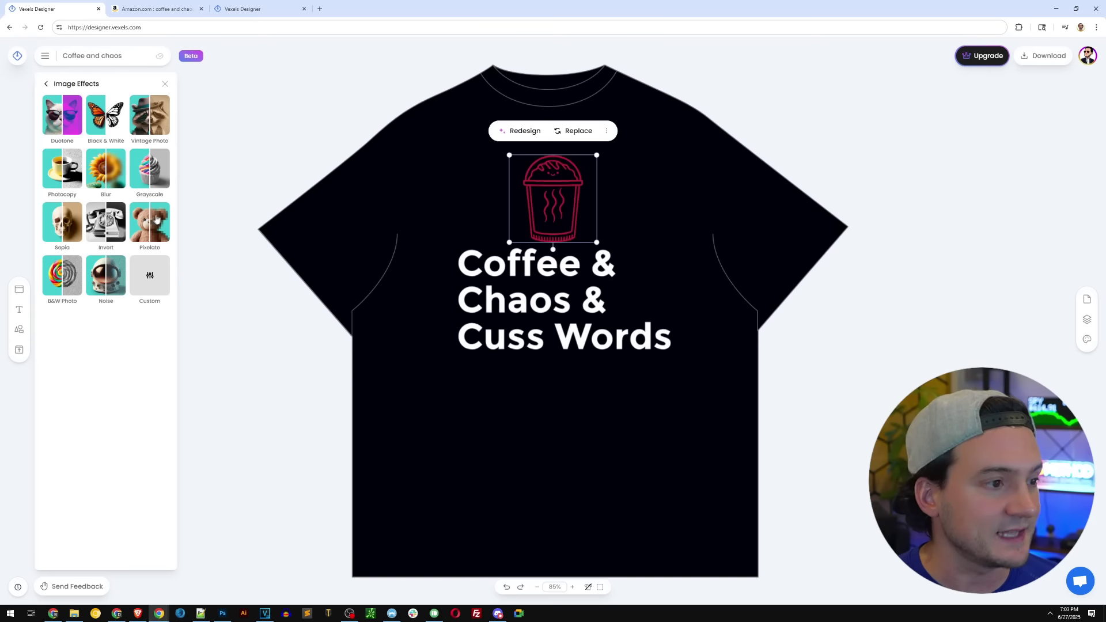
click(147, 111)
drag(95, 167, 126, 167)
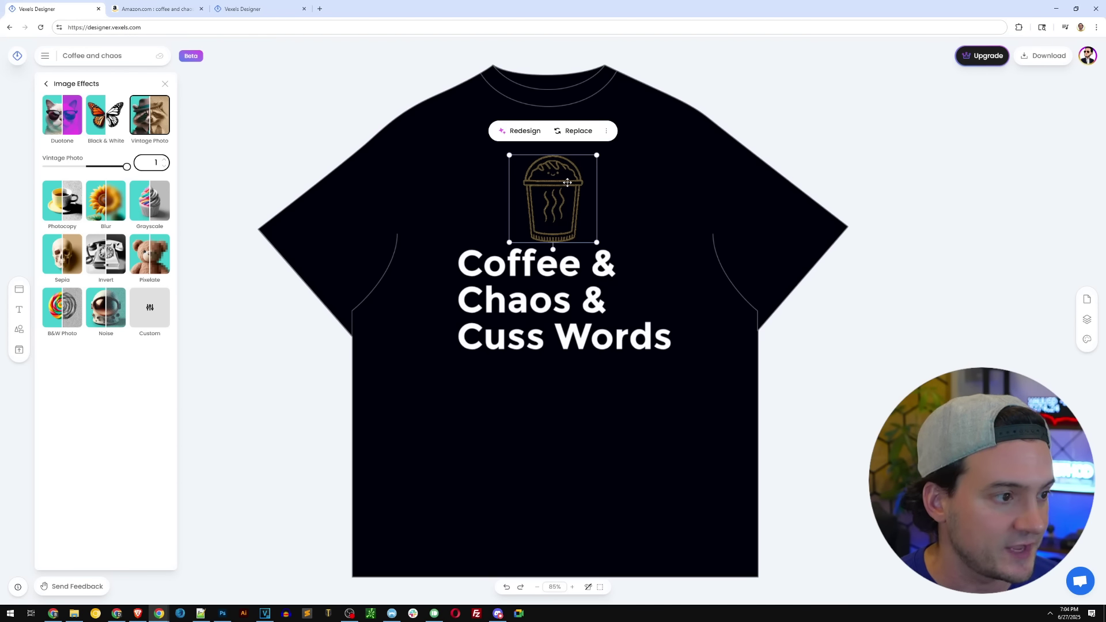
- Try the Pixelate effect at 25 and the Duotone effect on the coffee cup graphic
click(146, 260)
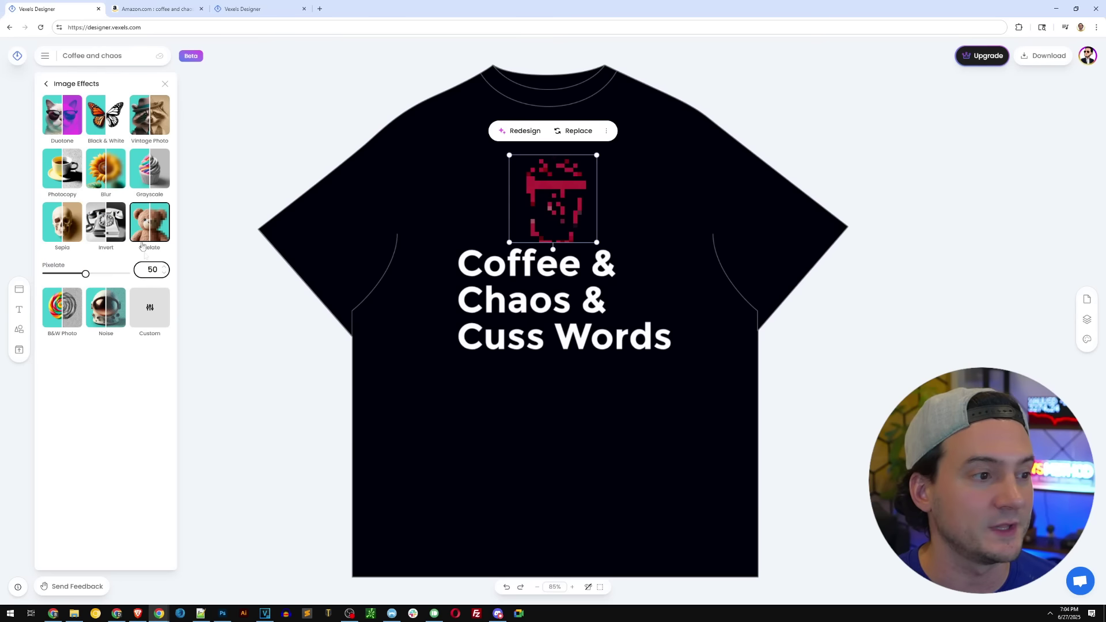
drag(90, 270, 64, 267)
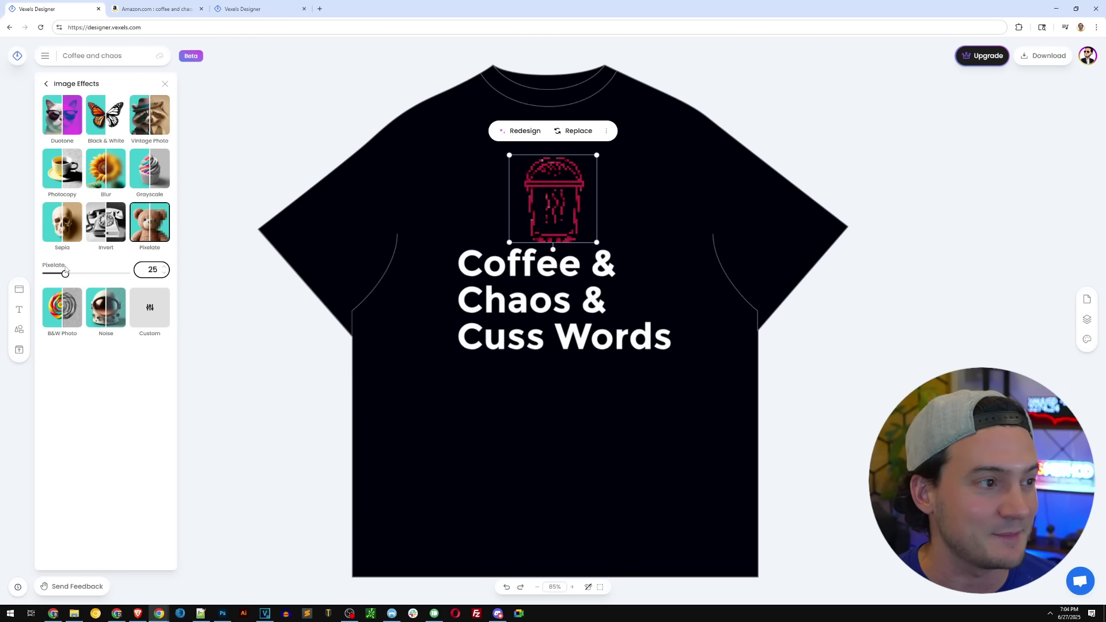
click(156, 220)
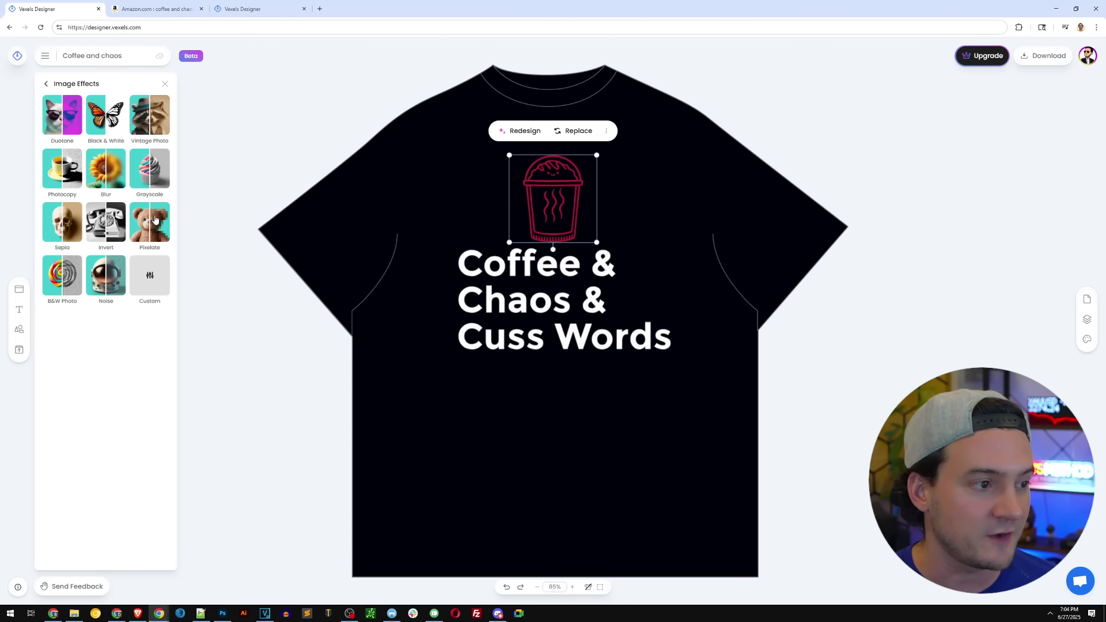
click(58, 117)
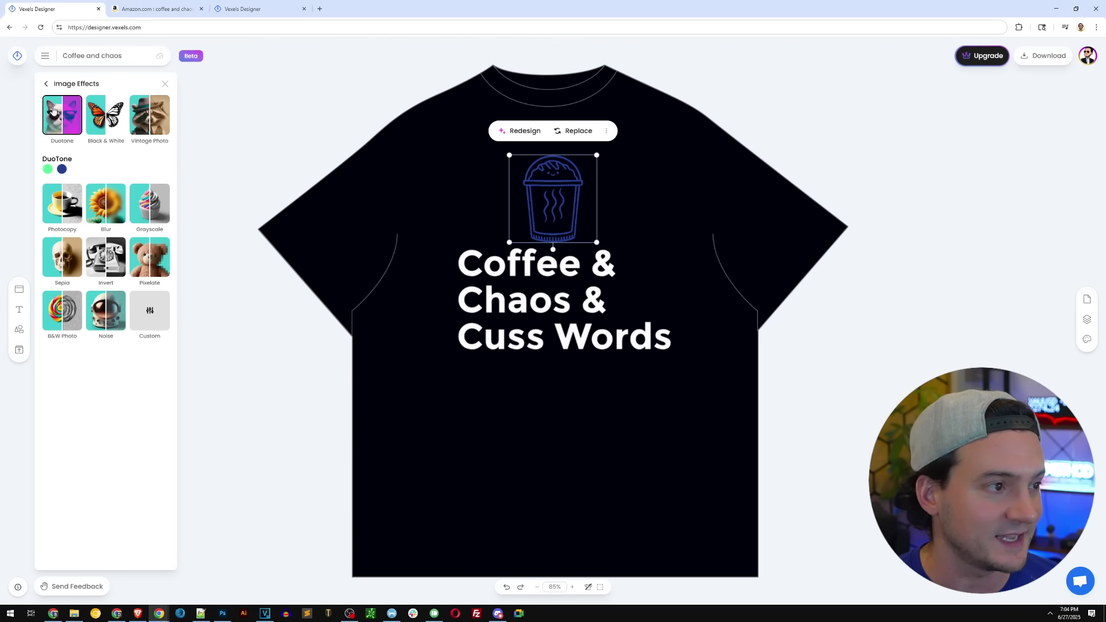
- Look up "Kids, coffee, chaos" in the Notepad++ notes, and remove "Cuss Words" from the shirt quote in Vexels Designer
click(479, 272)
click(201, 612)
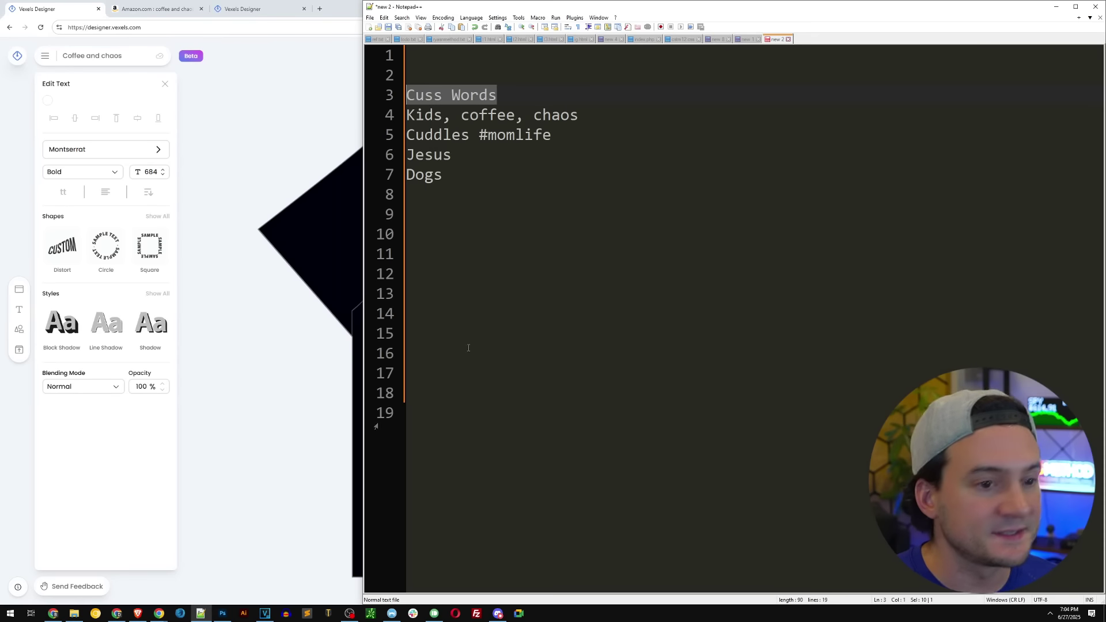
drag(609, 115, 390, 113)
key(alt+Tab)
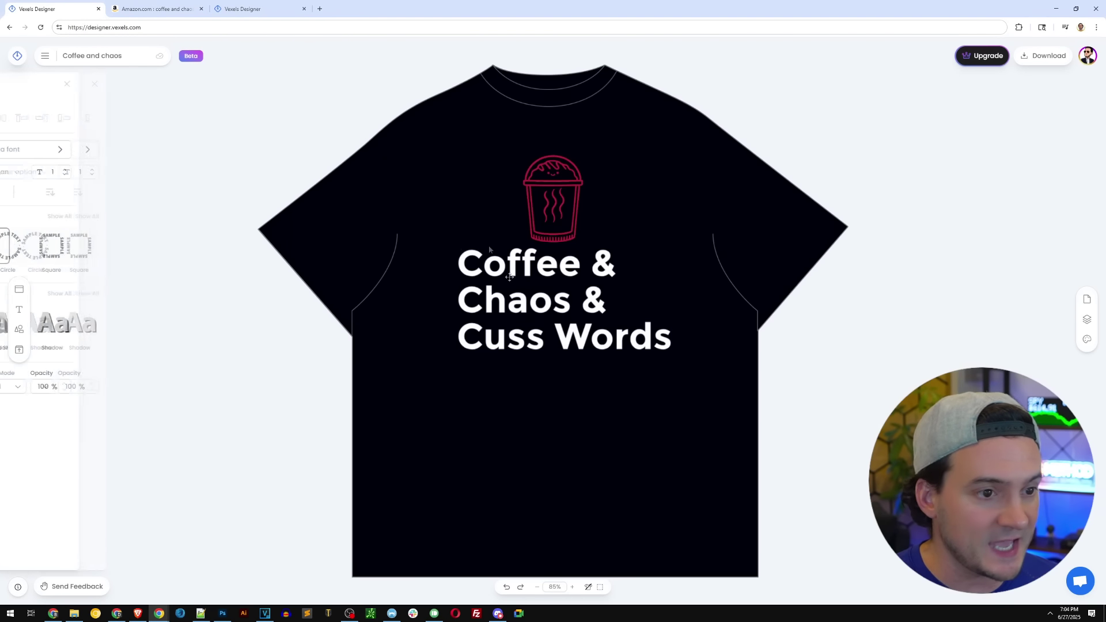
drag(562, 410, 444, 375)
key(BackSpace)
key(BackSpace)
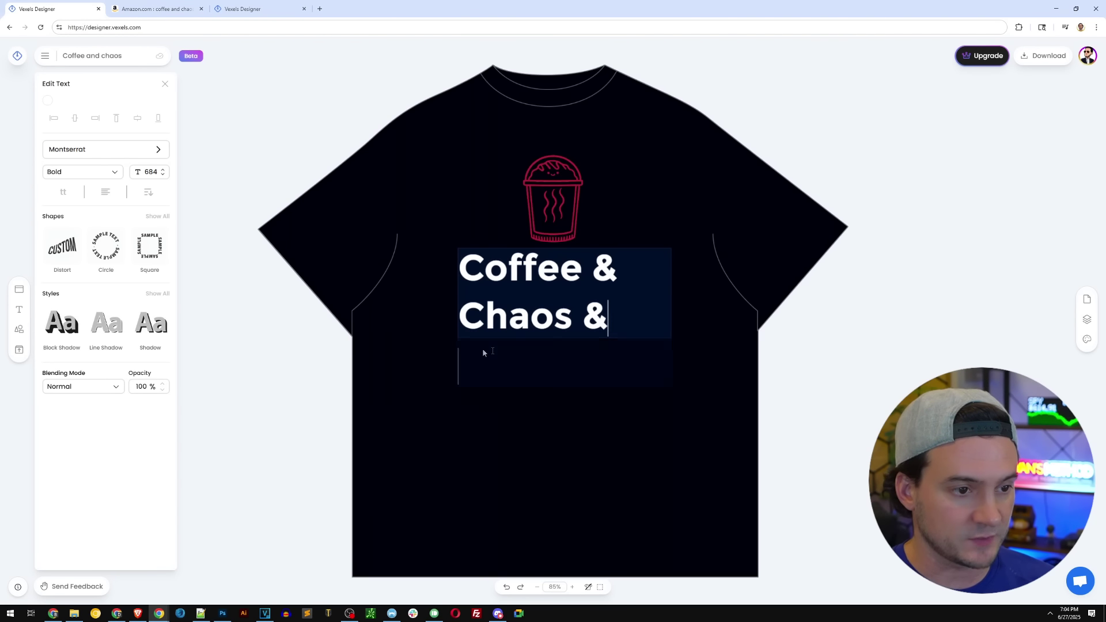
- Add "Kids," as a new first line of the shirt quote, above "Coffee &"
click(470, 271)
key(Return)
key(Up)
text(Kids,)
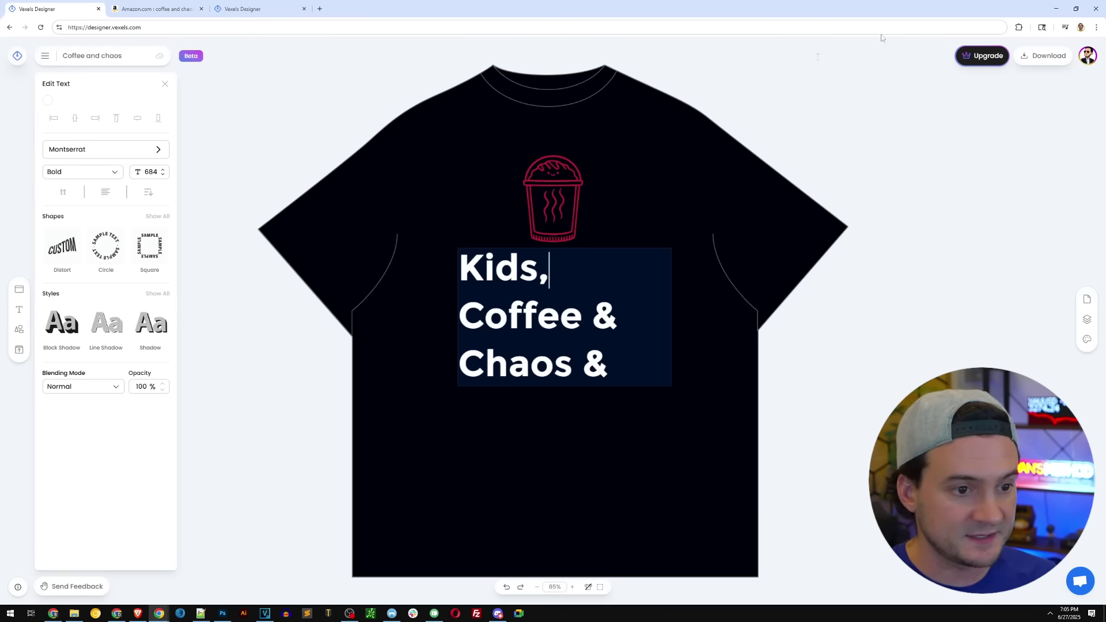
click(827, 108)
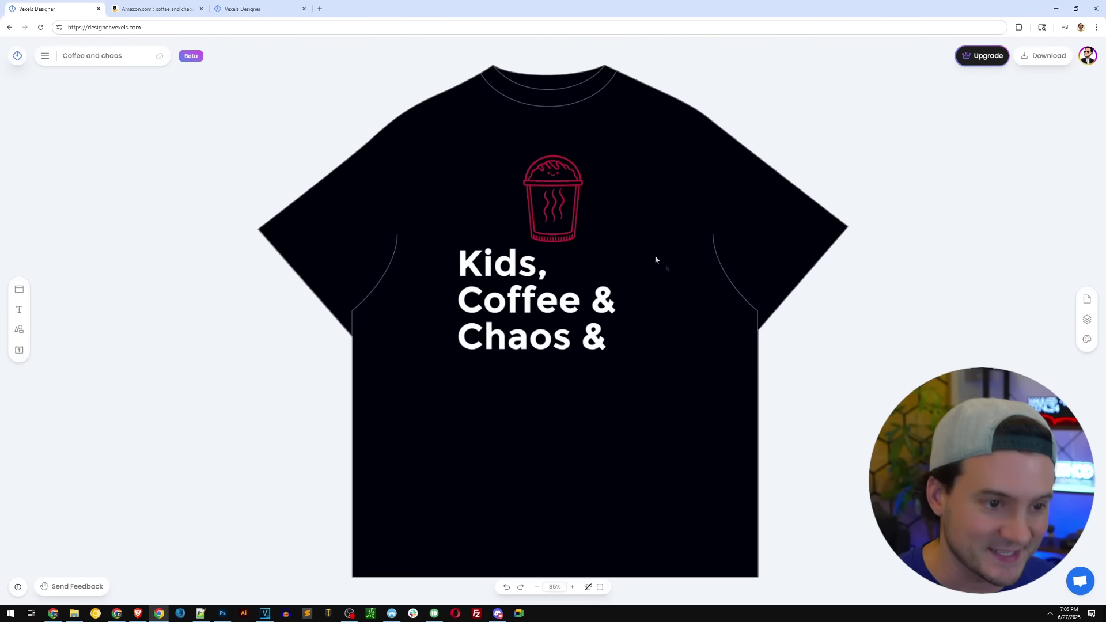
- Look up "Cuddles #momlife" in the Notepad++ notes, and remove the "Kids," line from the shirt quote in Vexels Designer
click(200, 613)
click(578, 140)
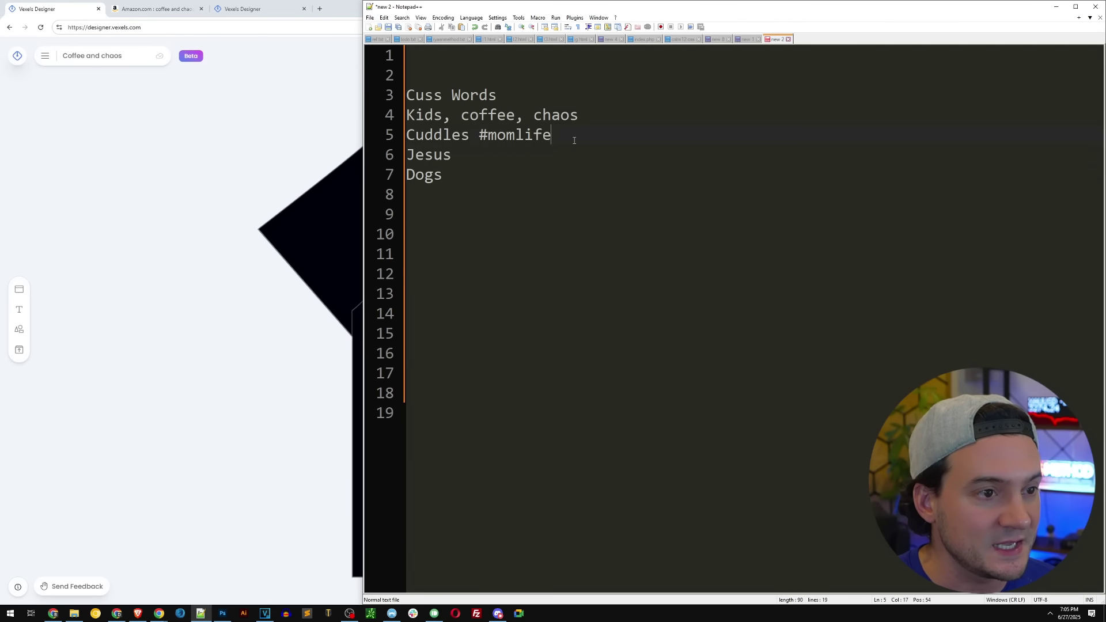
drag(578, 141, 407, 134)
click(295, 116)
double_click(486, 269)
key(Home)
key(shift+End)
key(Delete)
key(Delete)
- Add "Cuddles" and "#momlife" as two closing lines of the shirt quote, below "Chaos &"
key(ctrl+End)
key(Return)
text(Cuddles)
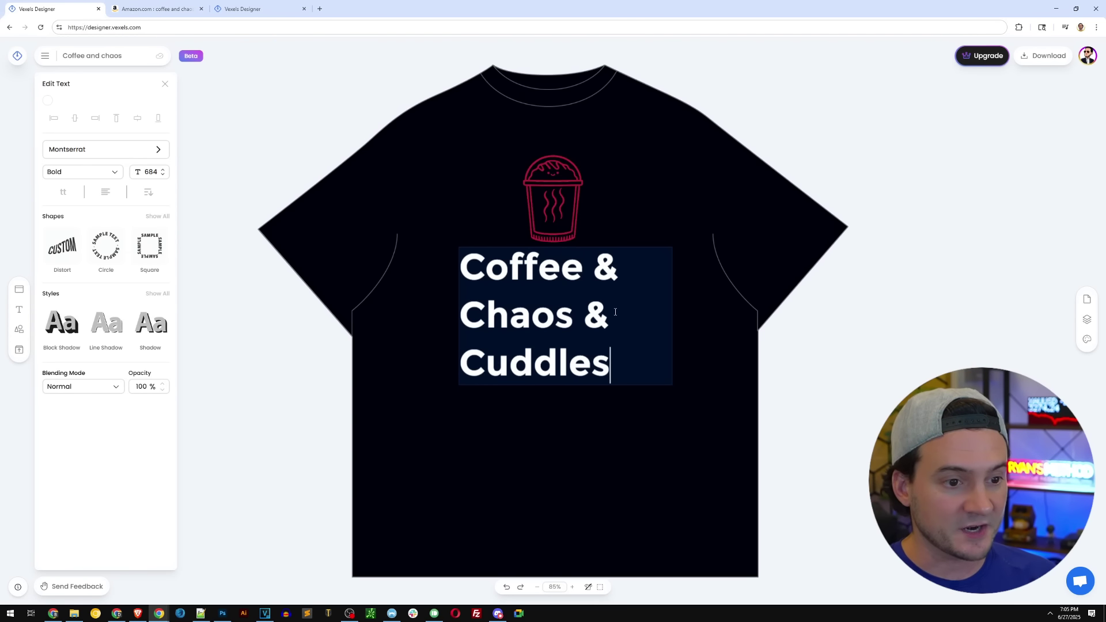
key(Return)
text(#momlife)
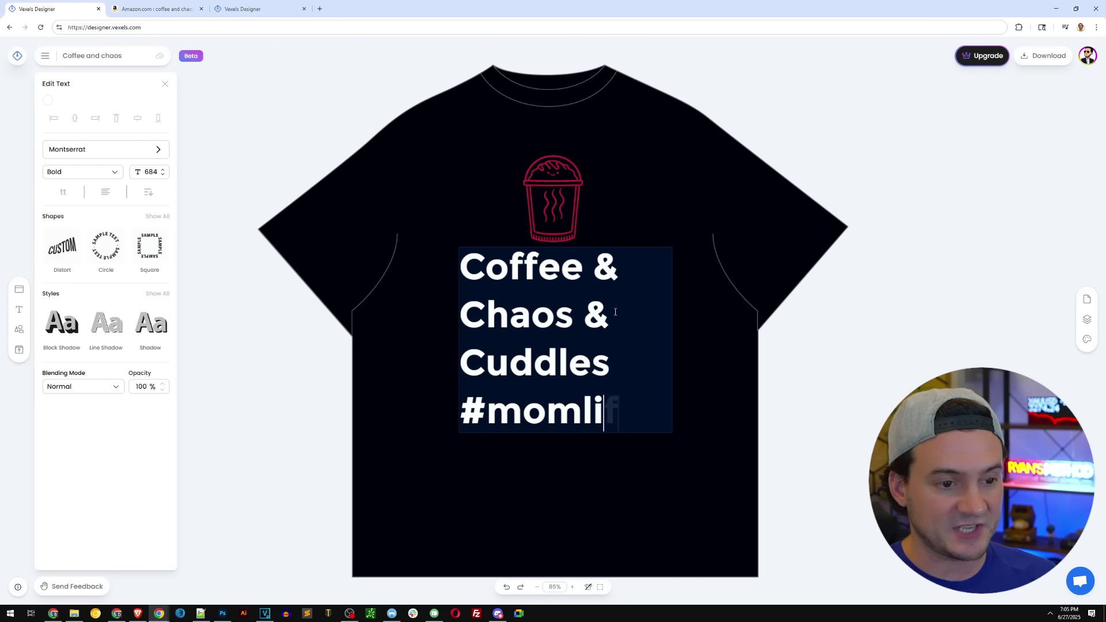
click(727, 359)
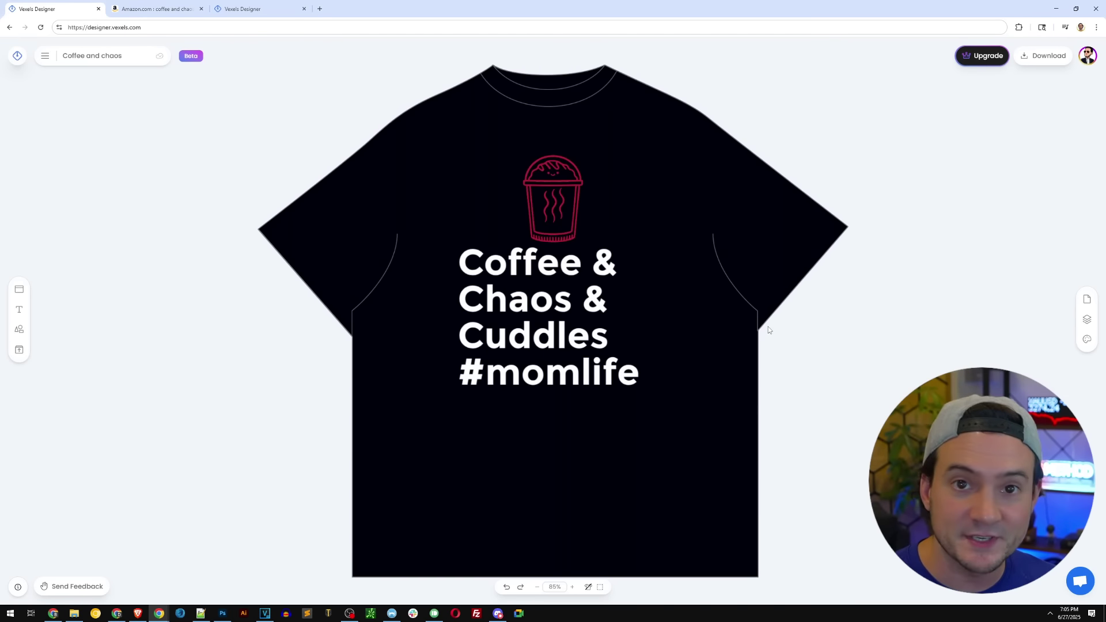
- Look up "Jesus" in the Notepad++ notes, and replace the "Cuddles" and "#momlife" lines of the shirt quote with it
key(alt+Tab)
click(429, 154)
click(307, 120)
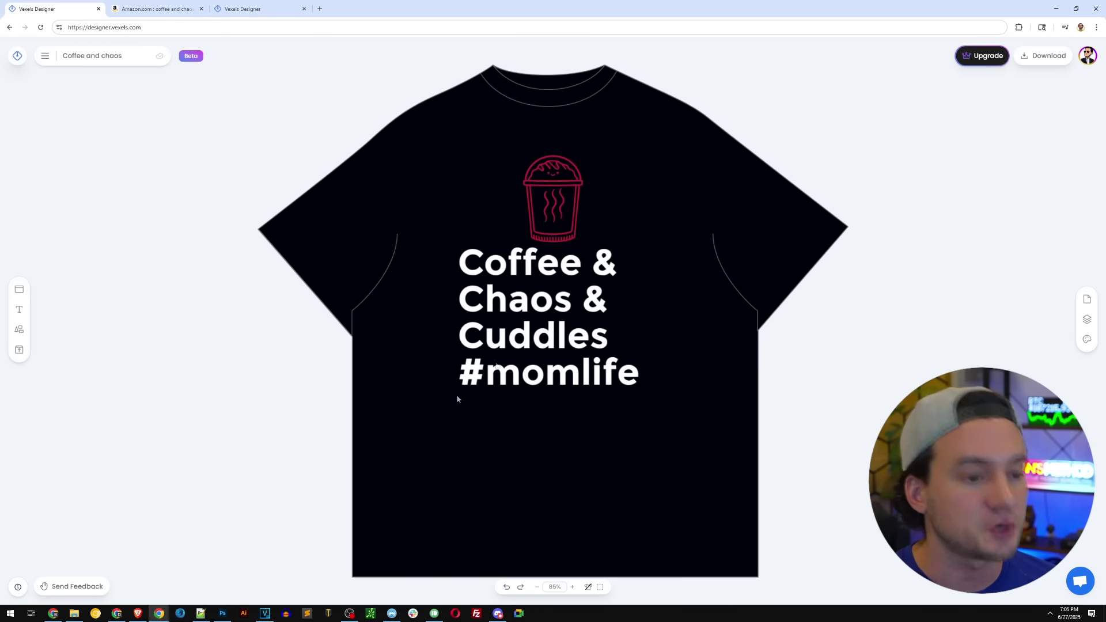
click(201, 614)
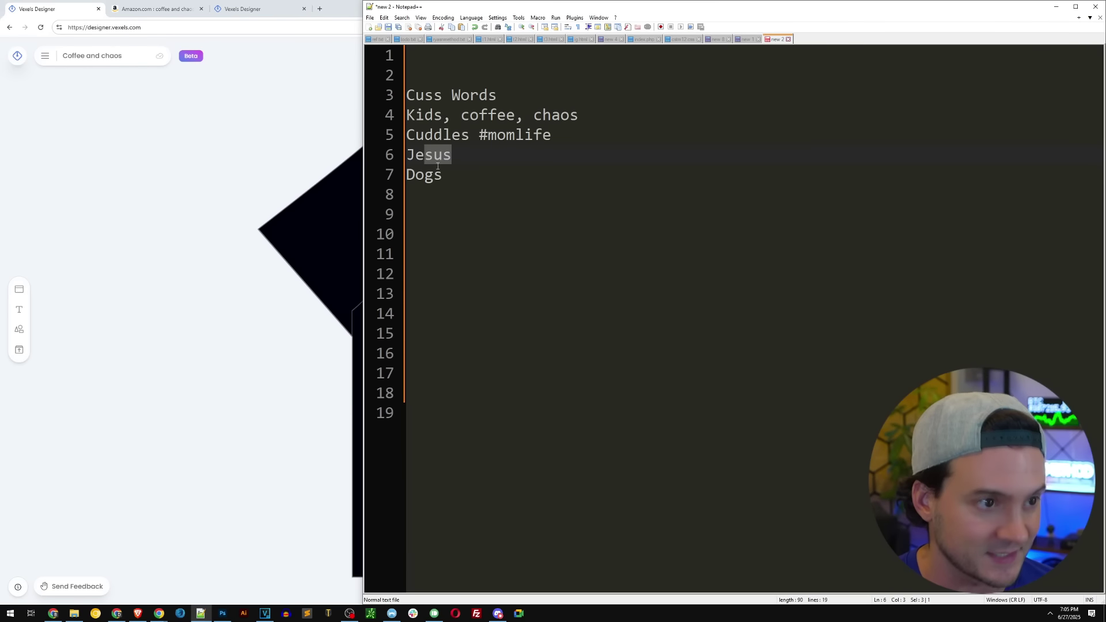
key(Down)
click(217, 311)
click(562, 291)
click(507, 314)
click(461, 315)
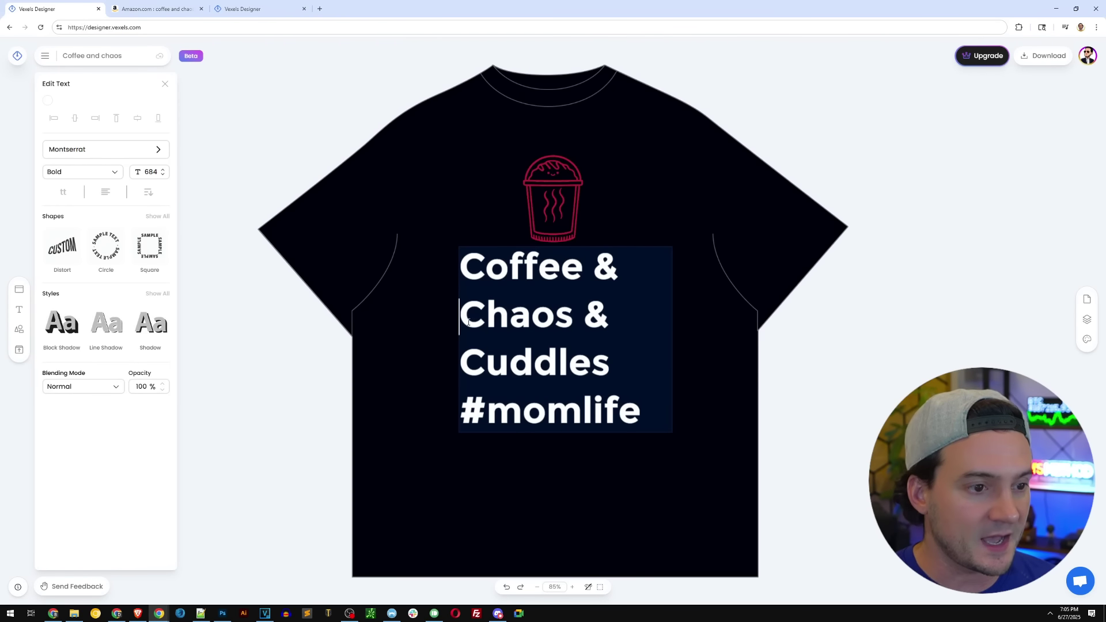
drag(634, 396, 438, 375)
text(Jesus)
click(437, 376)
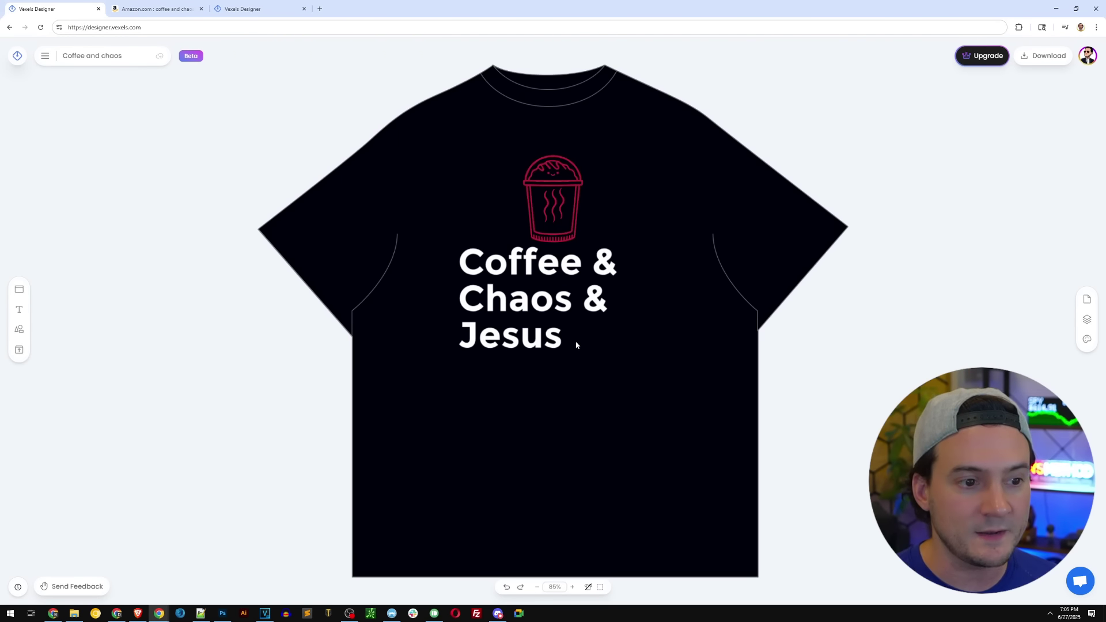
- Look up "Dogs" in the Notepad++ notes, and replace "Jesus" in the shirt quote with it
click(200, 613)
key(shift+Right)
key(shift+Right)
click(360, 190)
click(551, 377)
double_click(564, 363)
drag(565, 363, 435, 361)
text(Dogs)
key(Escape)
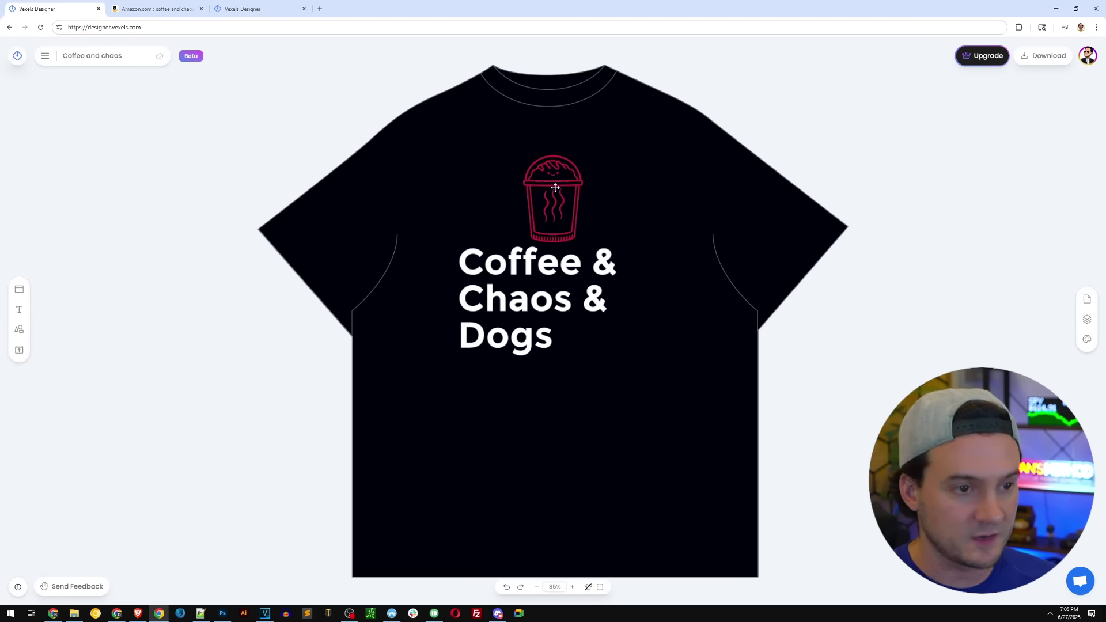
- Move the coffee cup graphic above the left part of the quote, and browse the elements library for "dogs" graphics
click(564, 191)
drag(564, 191, 517, 187)
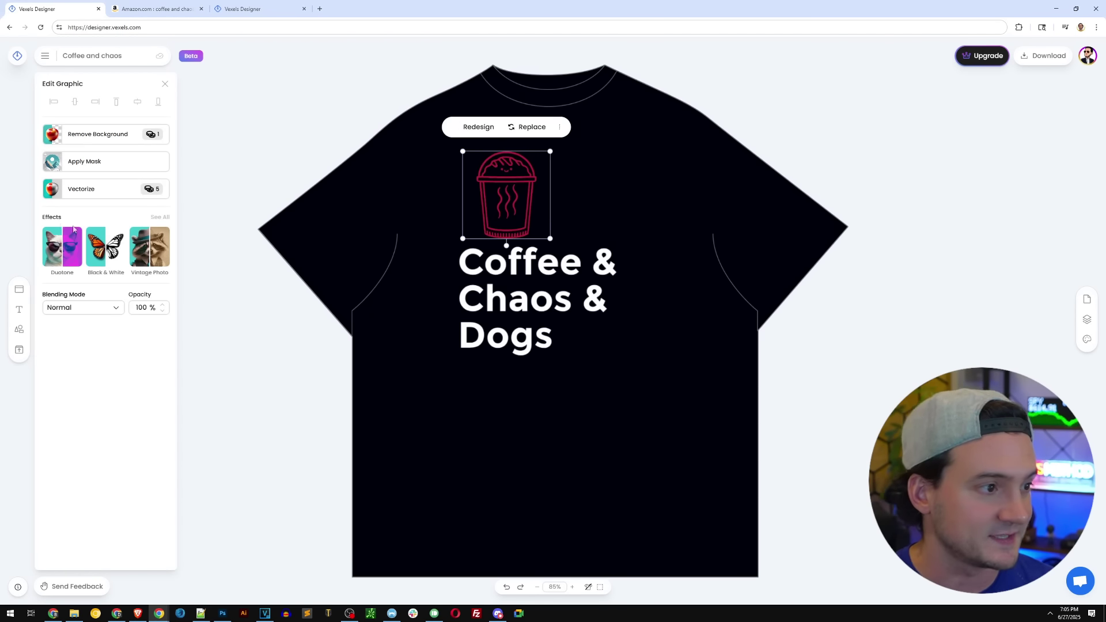
click(19, 329)
click(98, 134)
text(dogs)
scroll(114, 263, down, 5)
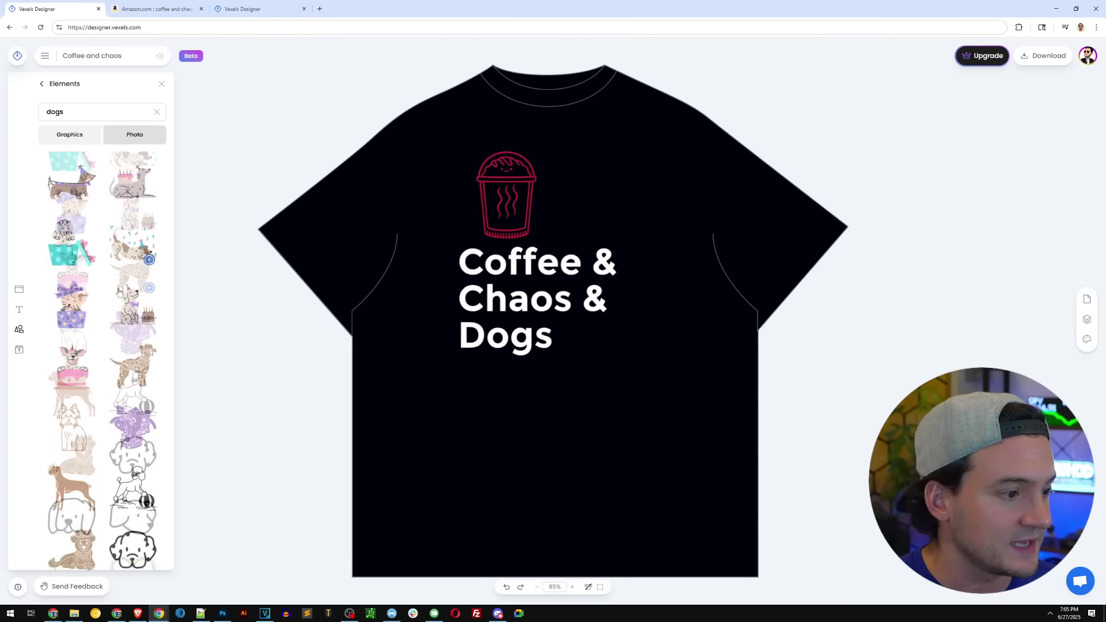
scroll(101, 297, down, 10)
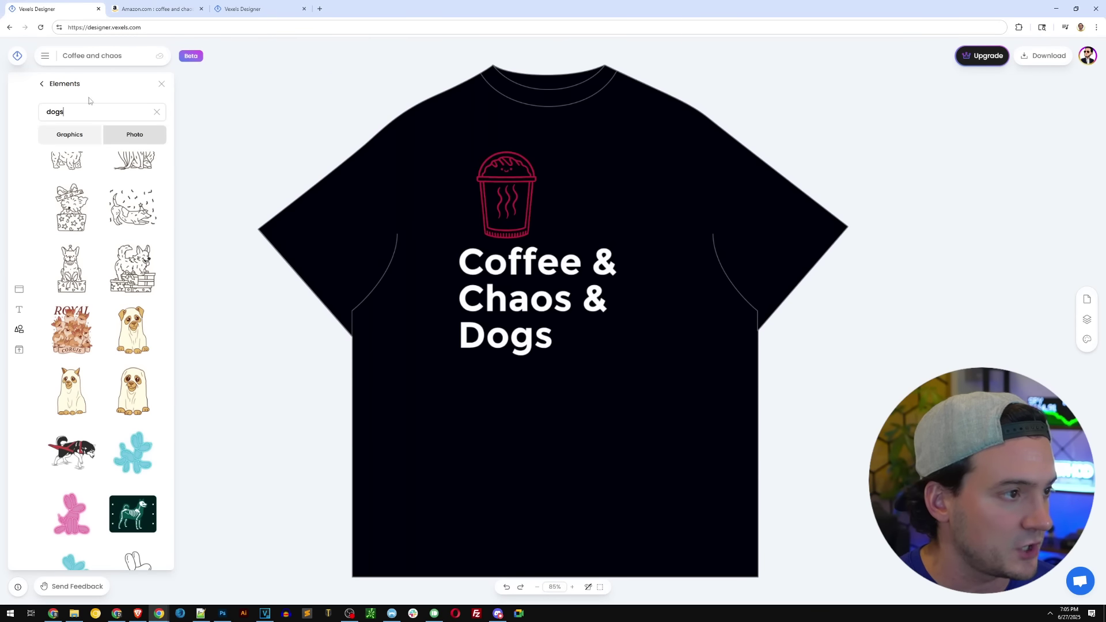
- Search the elements library for "paw" and place the hand-drawn paw print to the right of the coffee cup
double_click(79, 109)
text(paw)
key(Return)
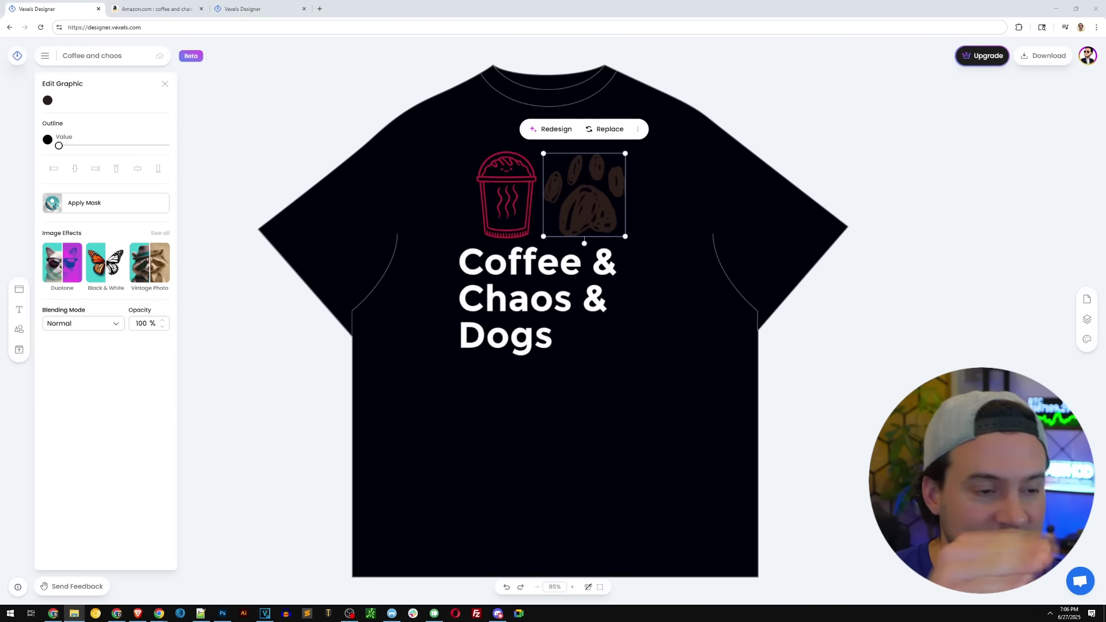
click(680, 220)
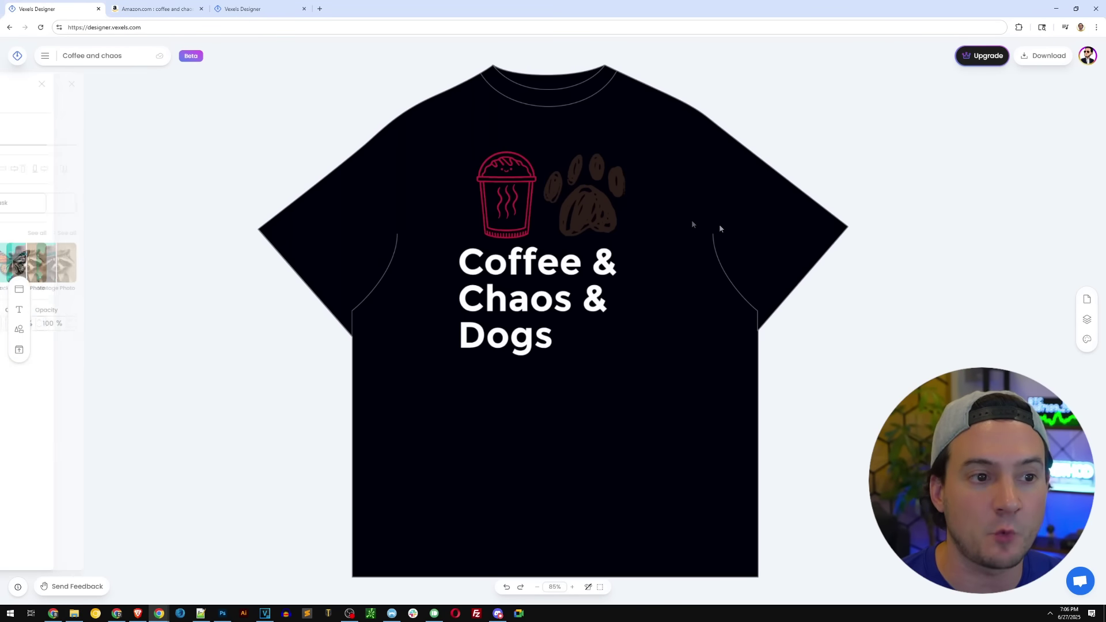
- Recolour the design with the Amber Glow colour palette while maintaining the black background colour
click(1086, 339)
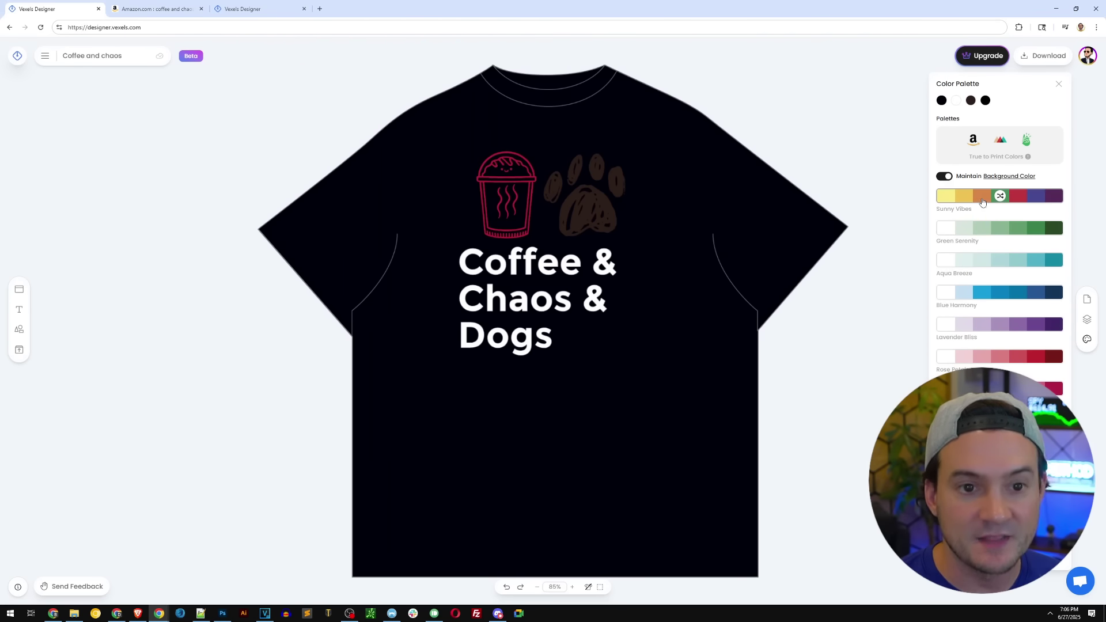
scroll(978, 253, down, 1)
scroll(978, 253, down, 5)
click(978, 306)
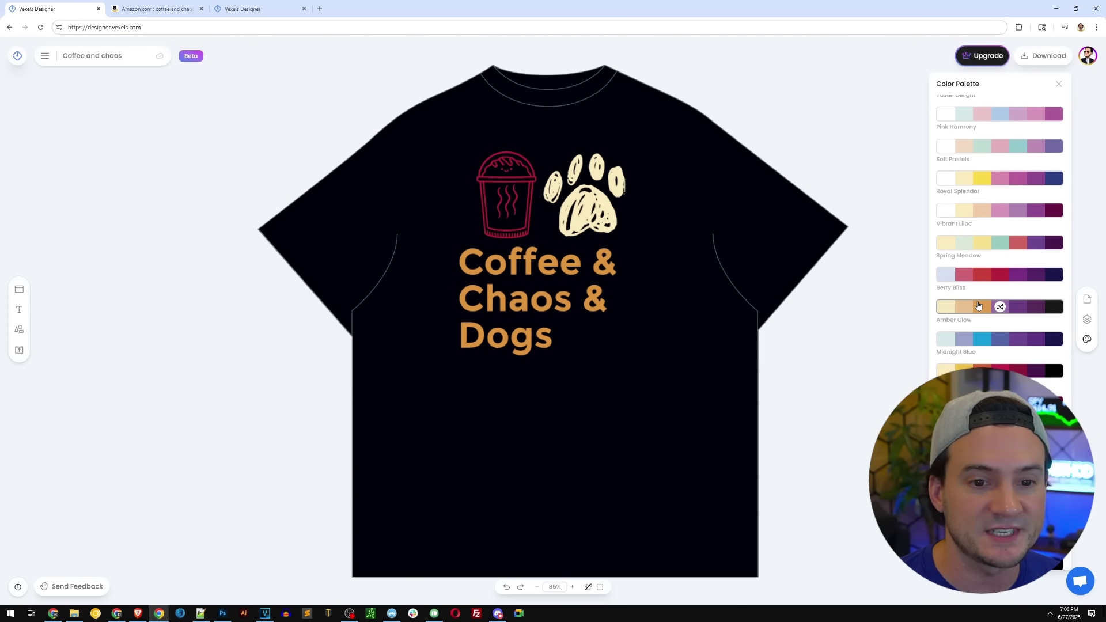
- Vectorize the coffee cup graphic
click(502, 182)
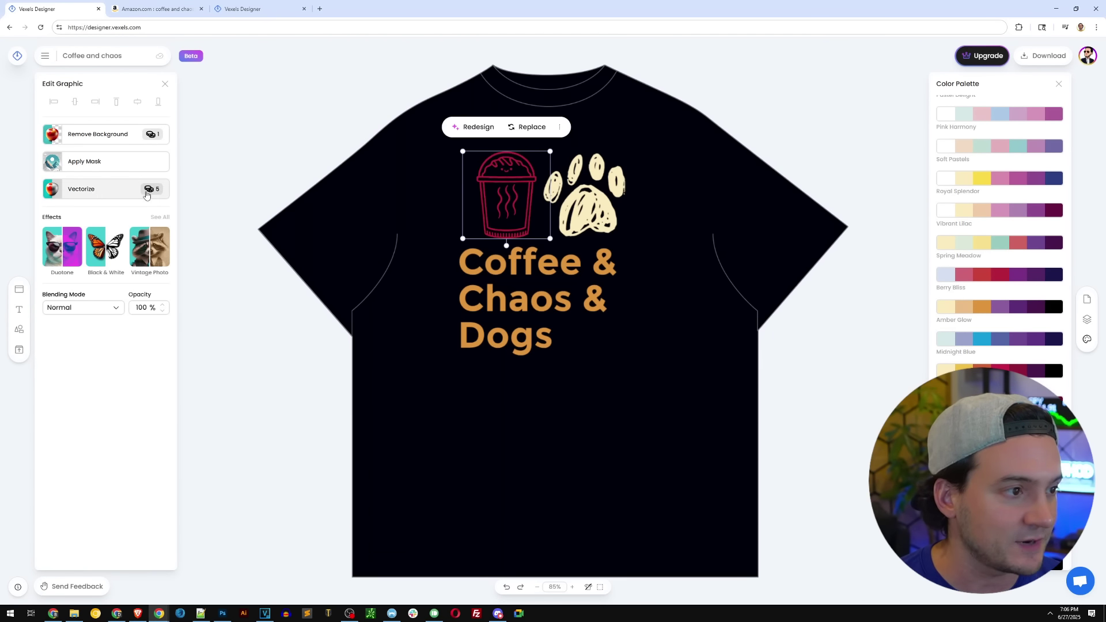
click(95, 190)
click(112, 146)
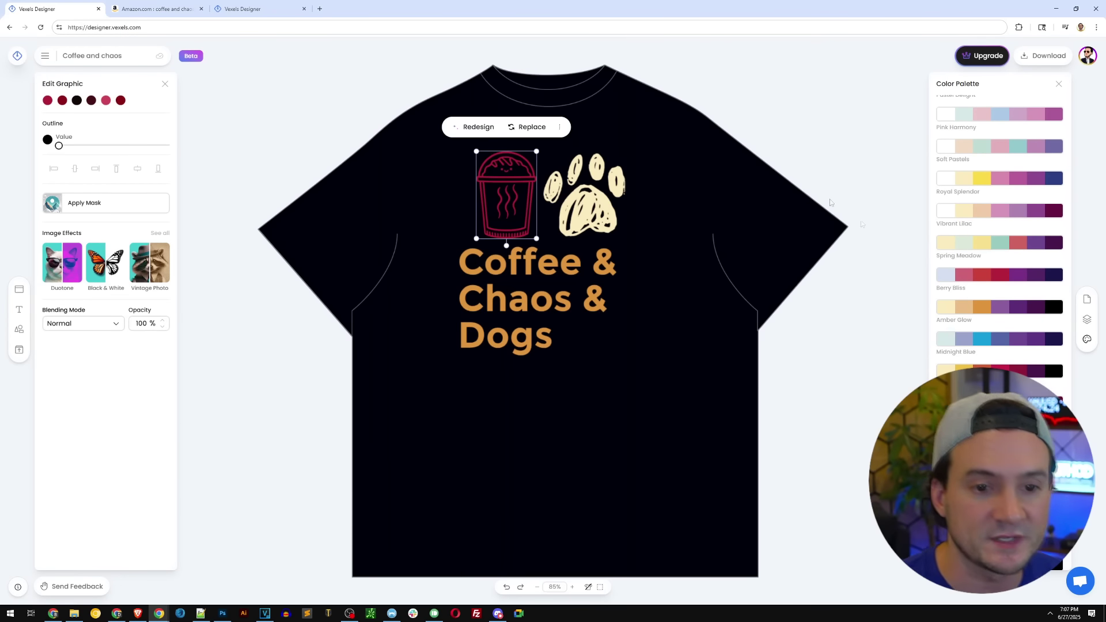
- Recolour the design with the Spring Meadow colour palette and try another palette further down the list
click(994, 241)
scroll(994, 242, down, 2)
click(999, 349)
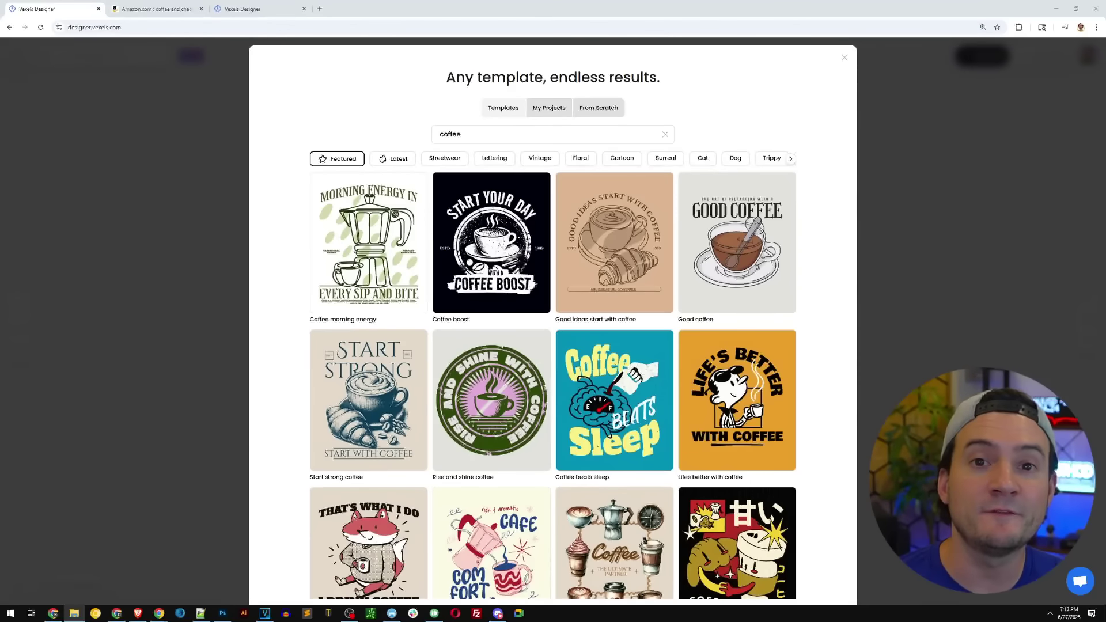
- Browse the coffee templates and open the "Lifes better with coffee" template
click(812, 126)
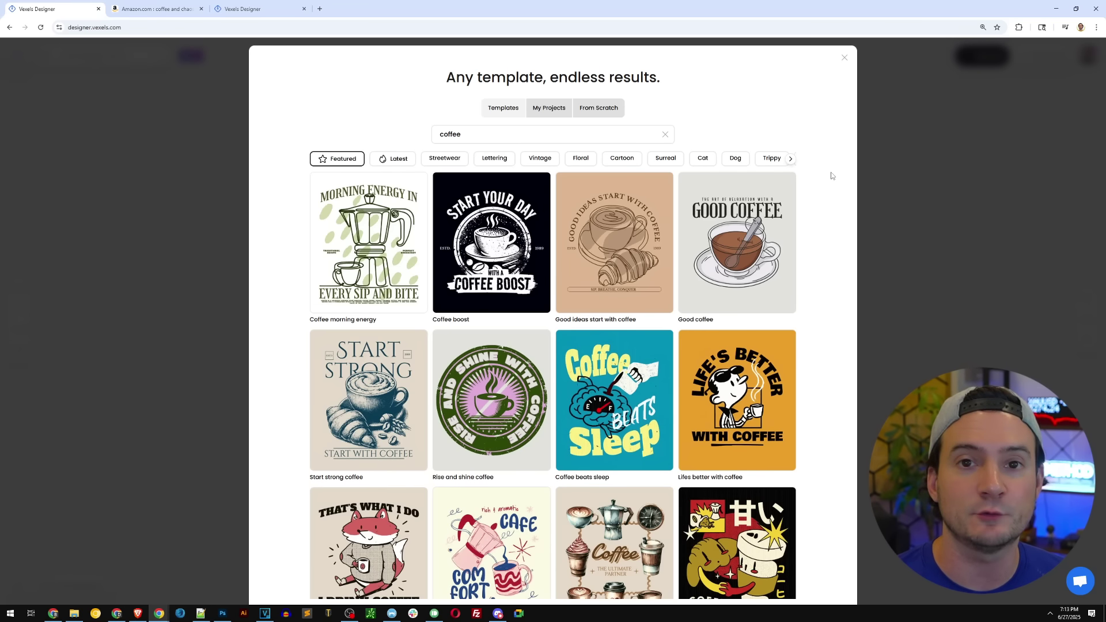
scroll(703, 249, down, 1)
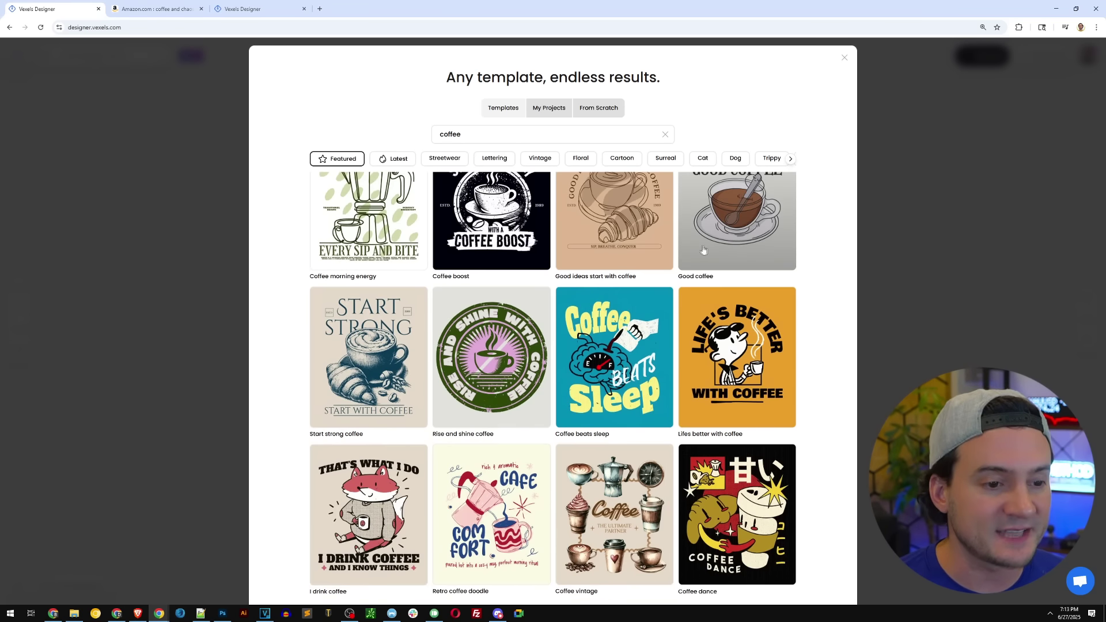
scroll(703, 249, down, 5)
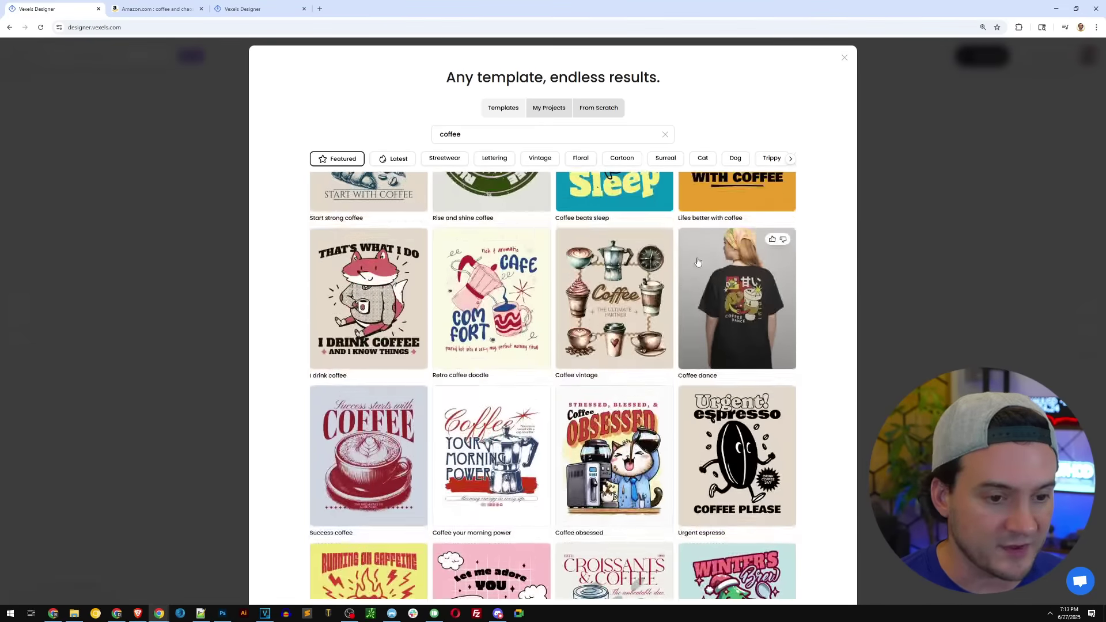
scroll(695, 261, down, 3)
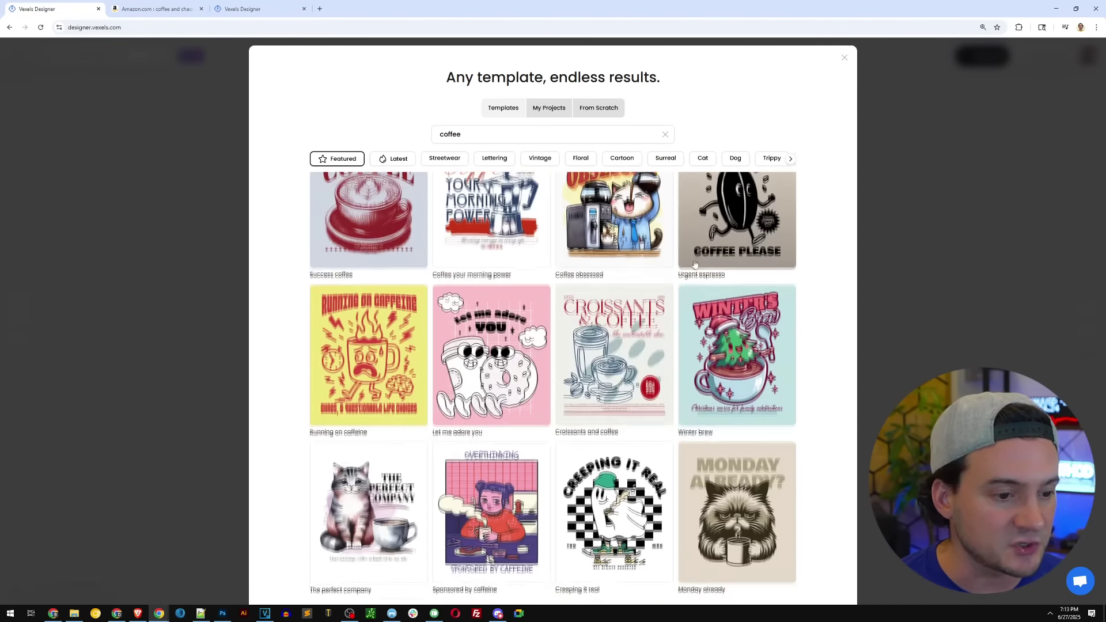
scroll(695, 269, up, 2)
scroll(695, 269, up, 4)
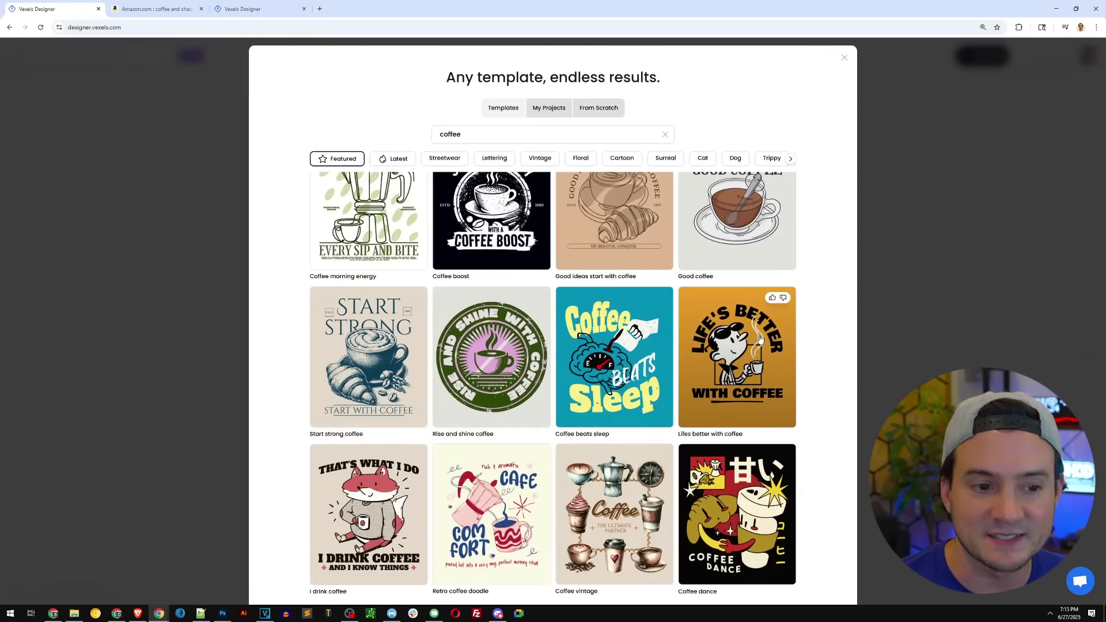
click(759, 335)
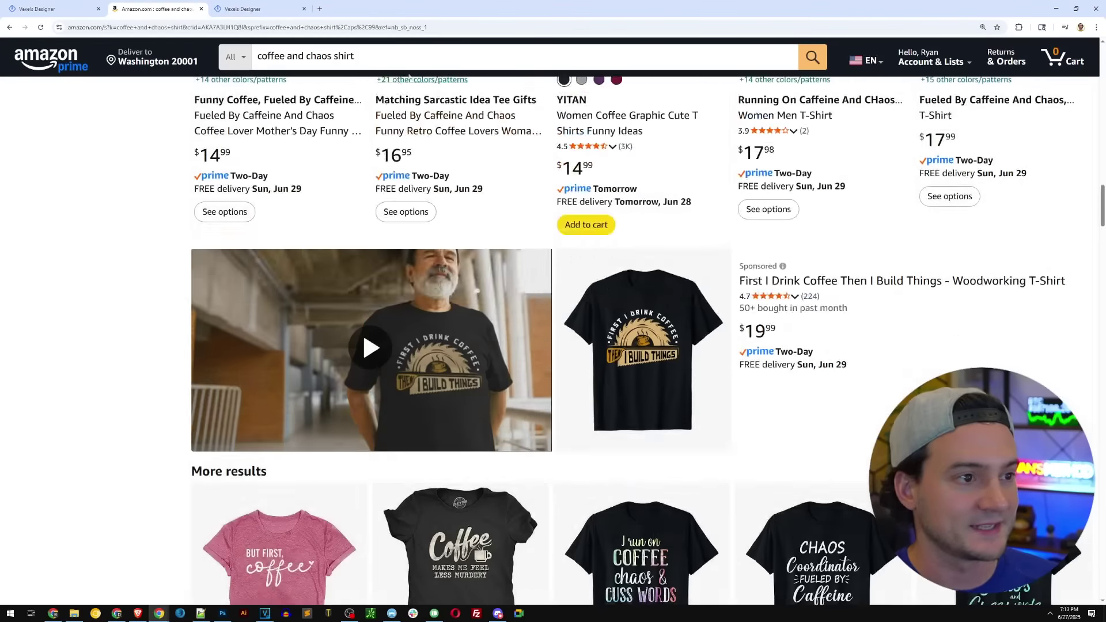
- Switch to Amazon, search for "lifes better with coffee shirt" and examine the quote variations on the resulting shirts
click(299, 56)
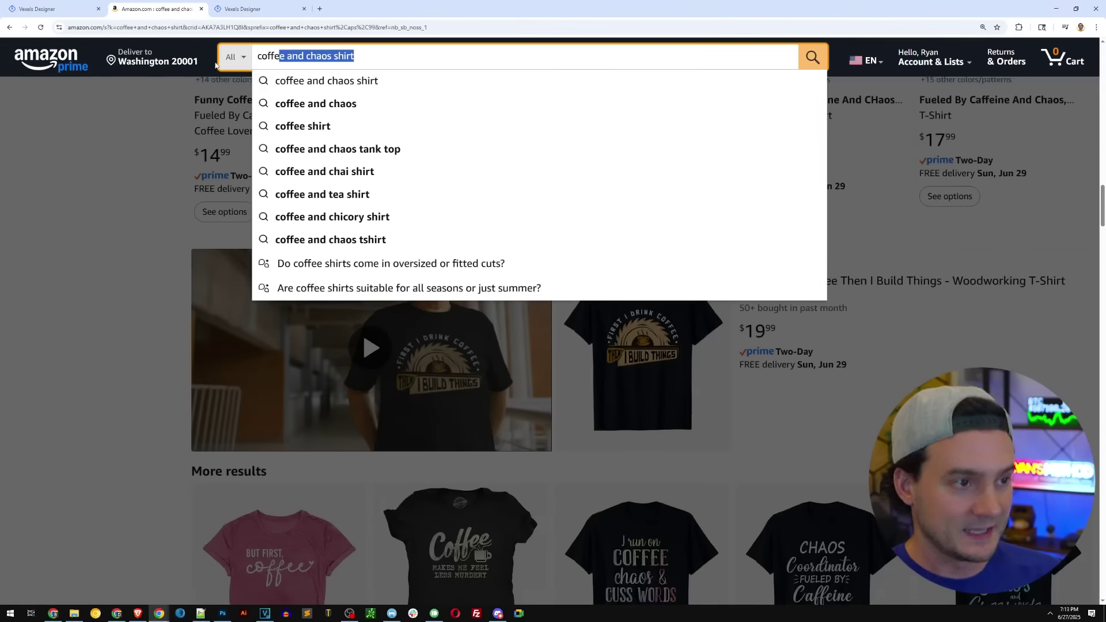
text(lifes better with coffee)
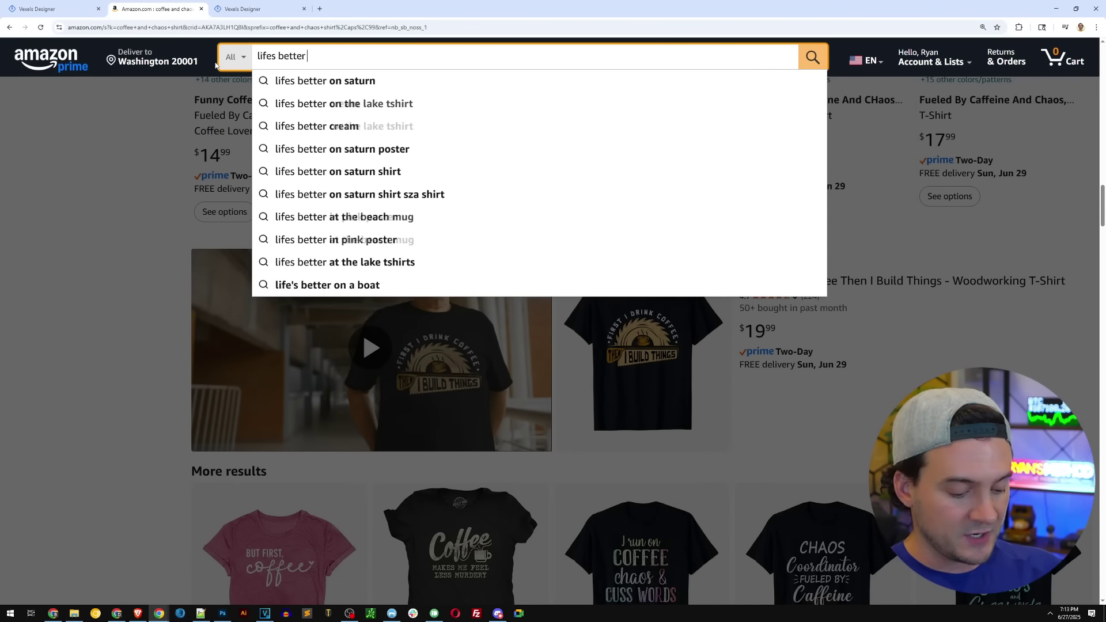
text( shirt)
key(Return)
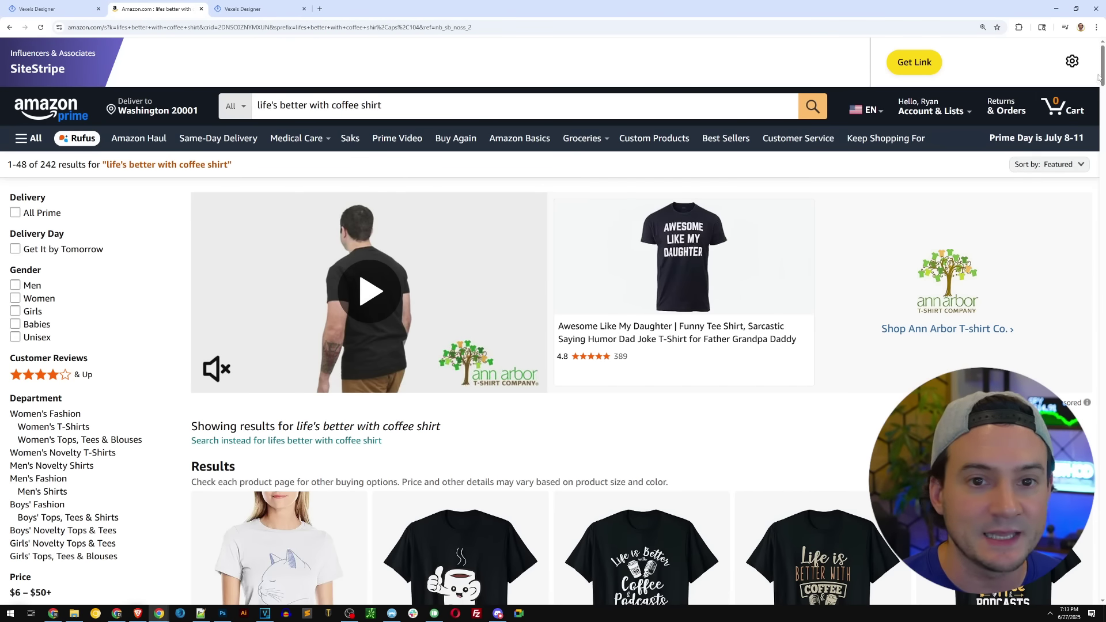
scroll(1103, 73, down, 5)
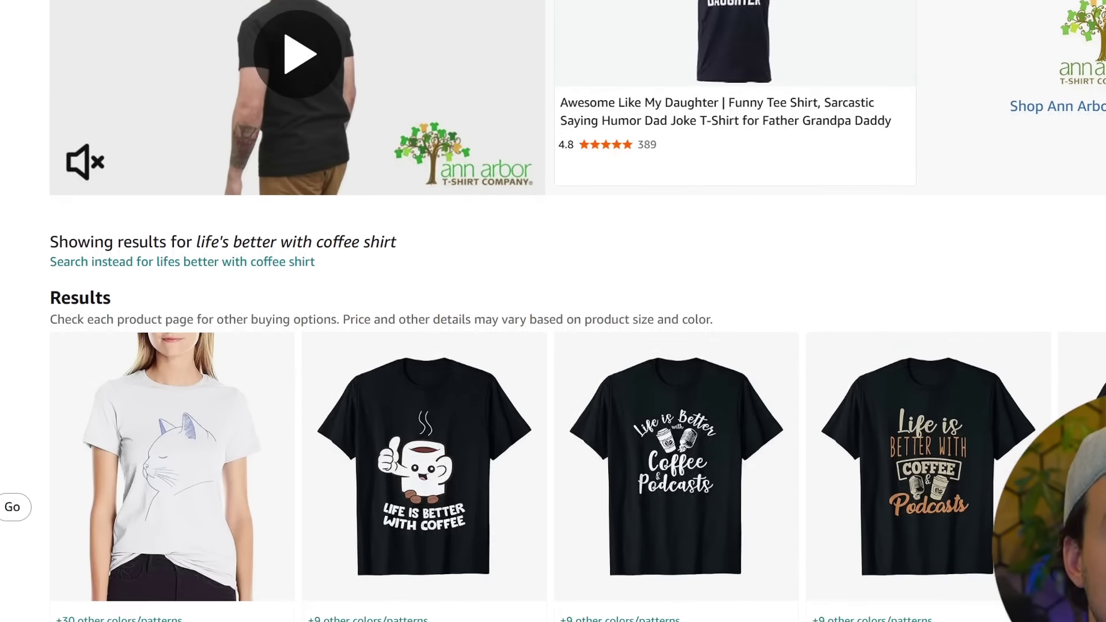
scroll(553, 311, down, 5)
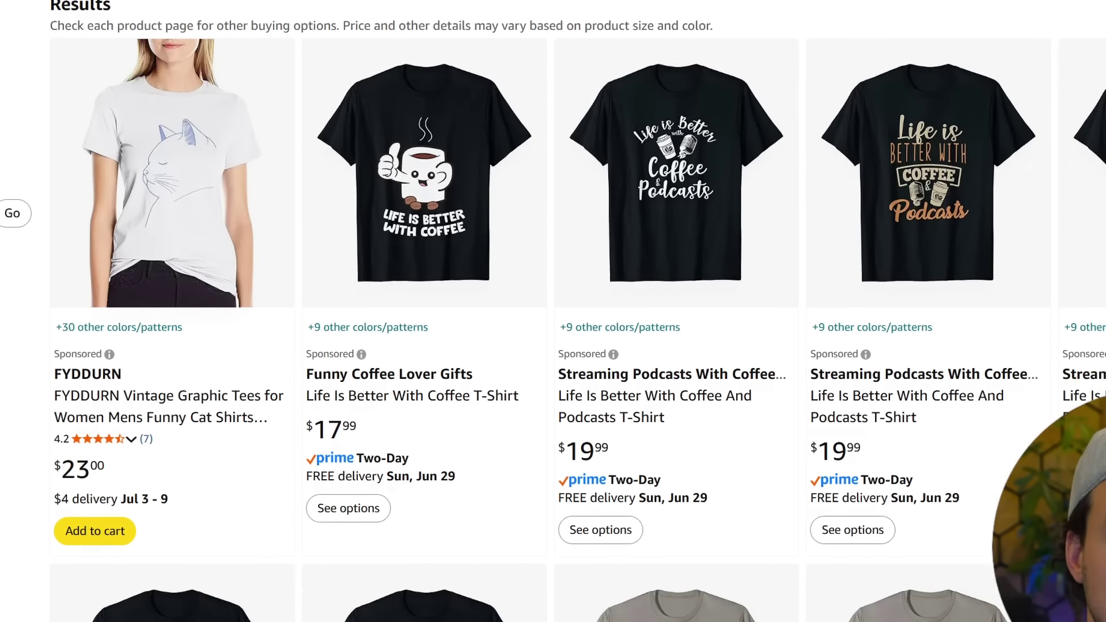
scroll(553, 311, down, 3)
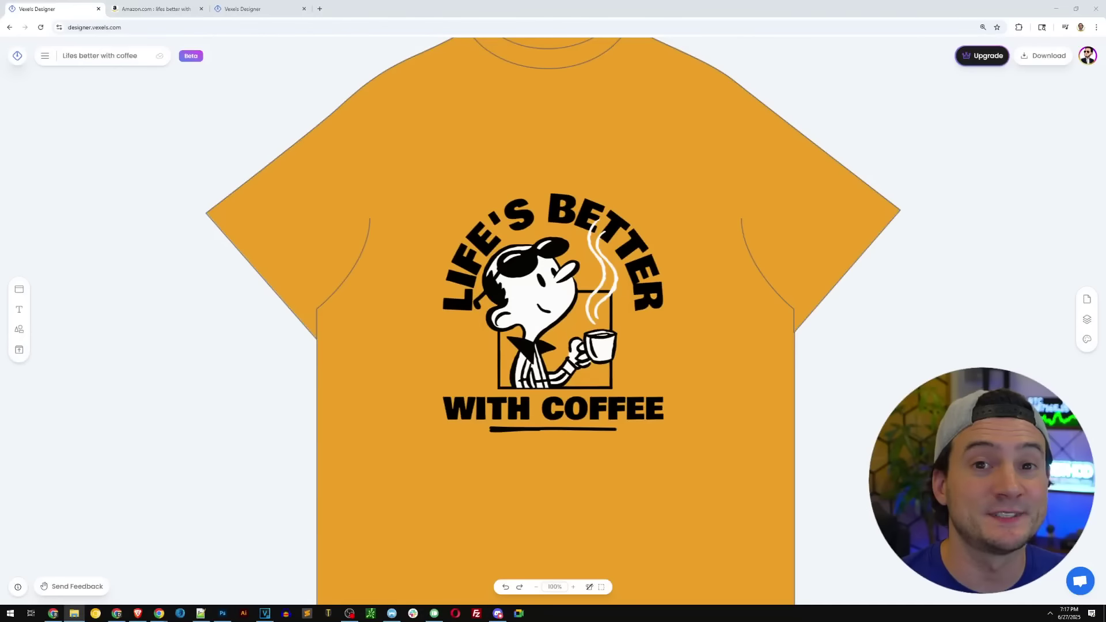
- Switch to Notepad++ to review the niche list from Podcasts to Horses, and return to the shirt design
click(201, 612)
click(479, 187)
drag(491, 100, 398, 137)
drag(457, 156, 403, 175)
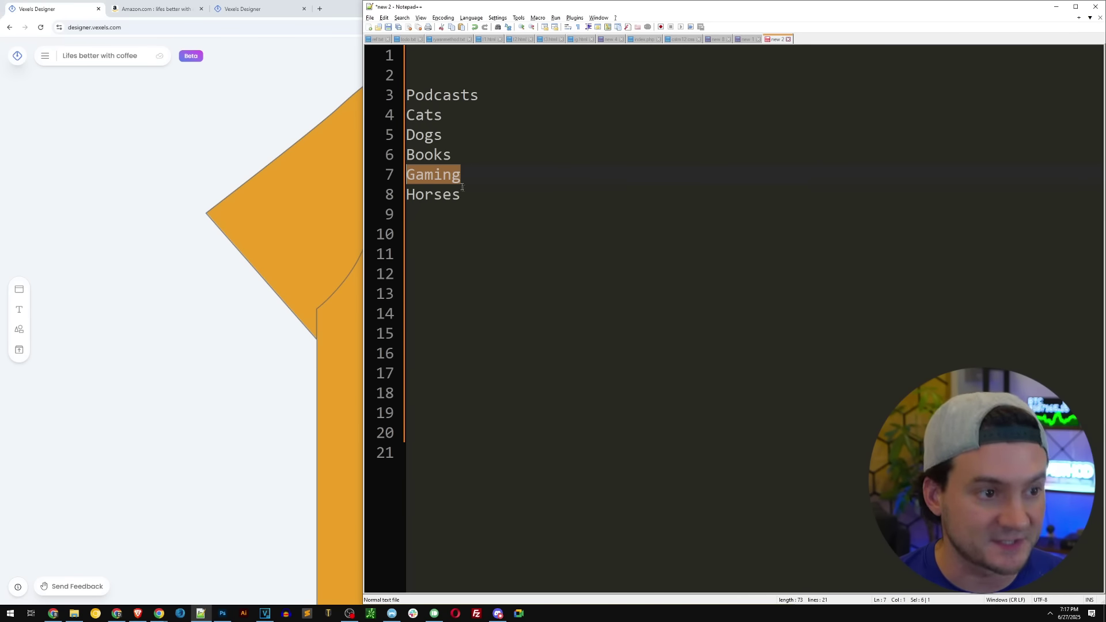
drag(465, 198, 359, 204)
click(316, 40)
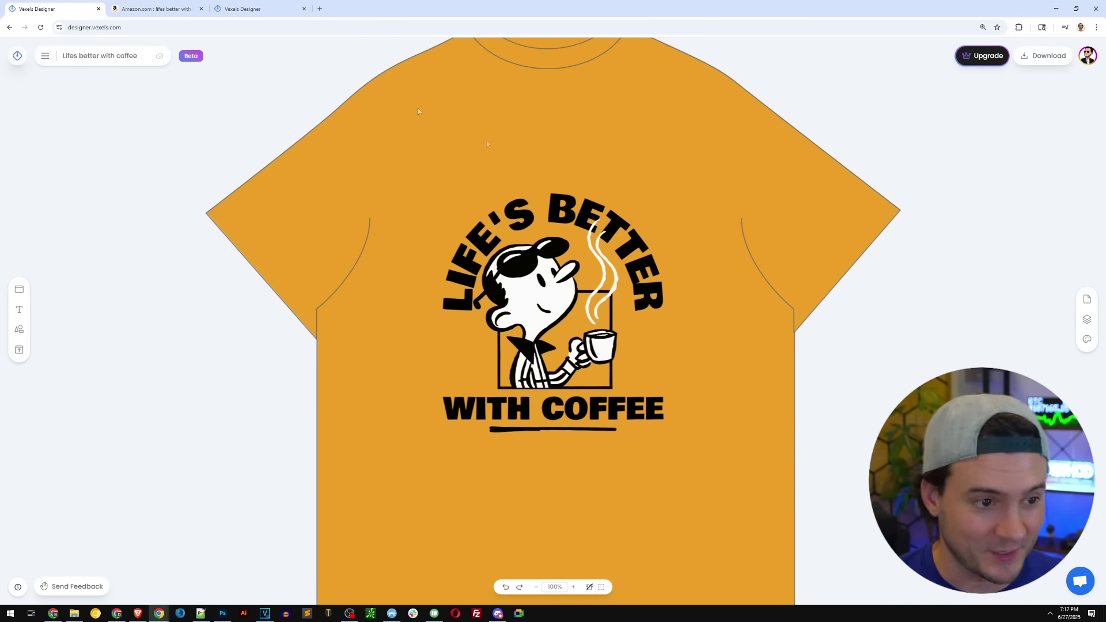
- Duplicate the "WITH COFFEE" text and place the copy directly below the underline
click(631, 410)
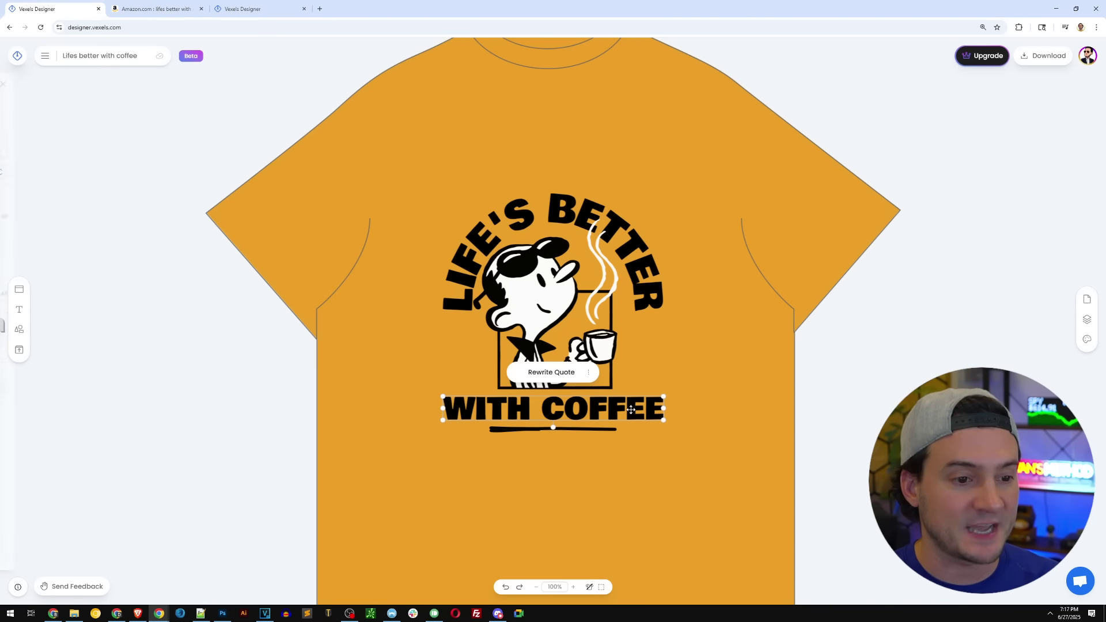
key(ctrl+d)
drag(631, 409, 607, 455)
- Change the duplicated line's text to "& PODCASTS" and scale it down to a font size of about 412
double_click(607, 455)
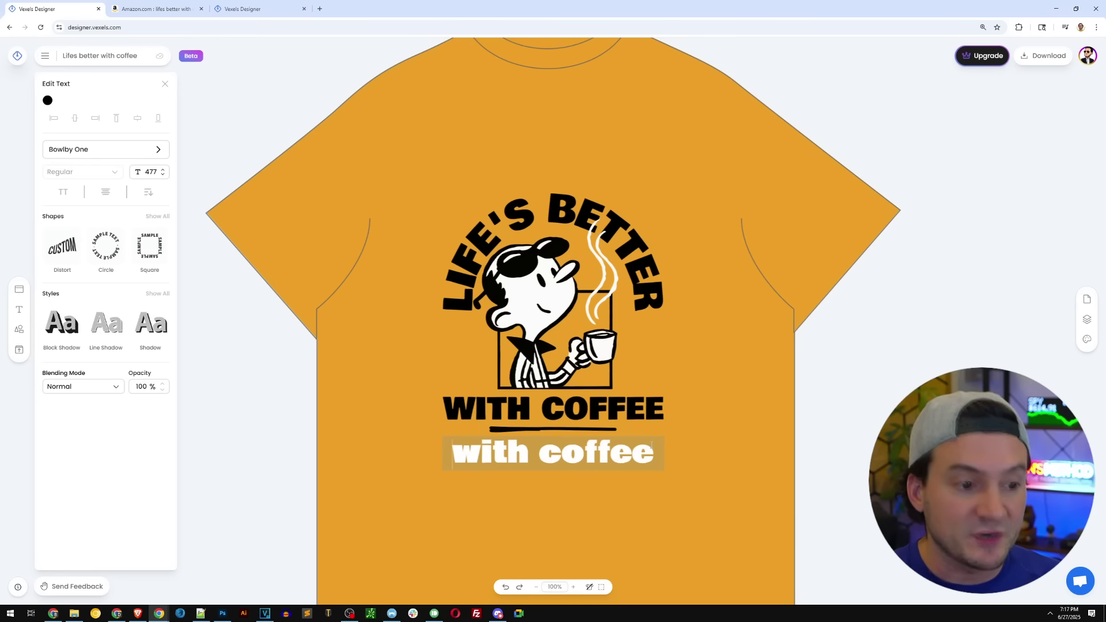
key(Home)
text(&)
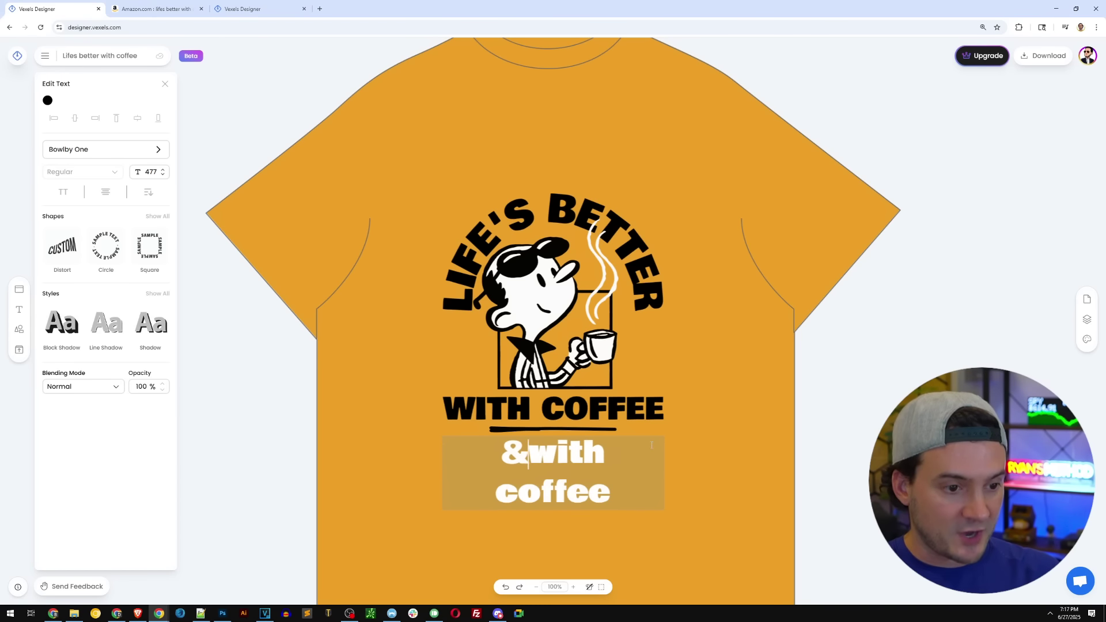
key(shift+End)
text(PODCASTS)
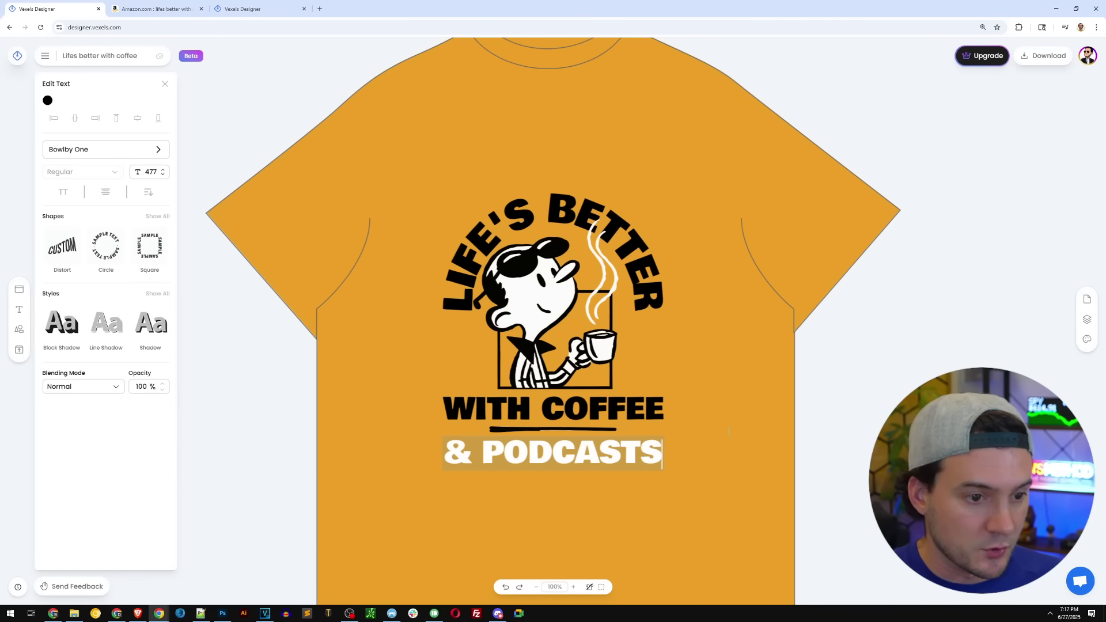
key(Escape)
click(567, 454)
click(755, 422)
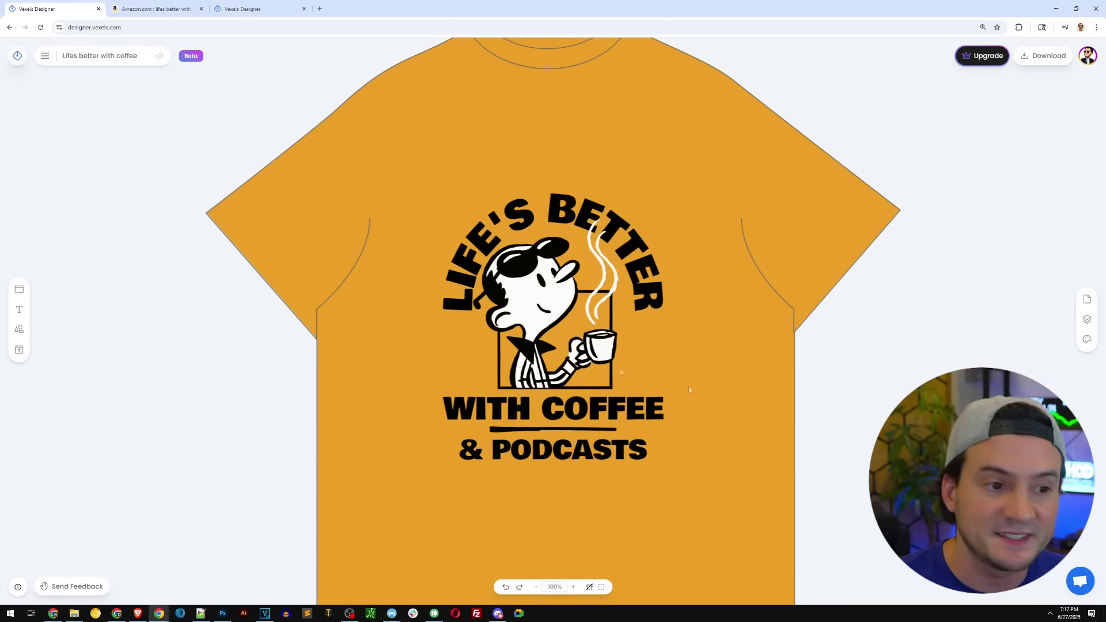
- Delete the coffee-drinking character and generate two AI graphics in the Detailed Art style from the prompt "music note"
click(525, 292)
key(Delete)
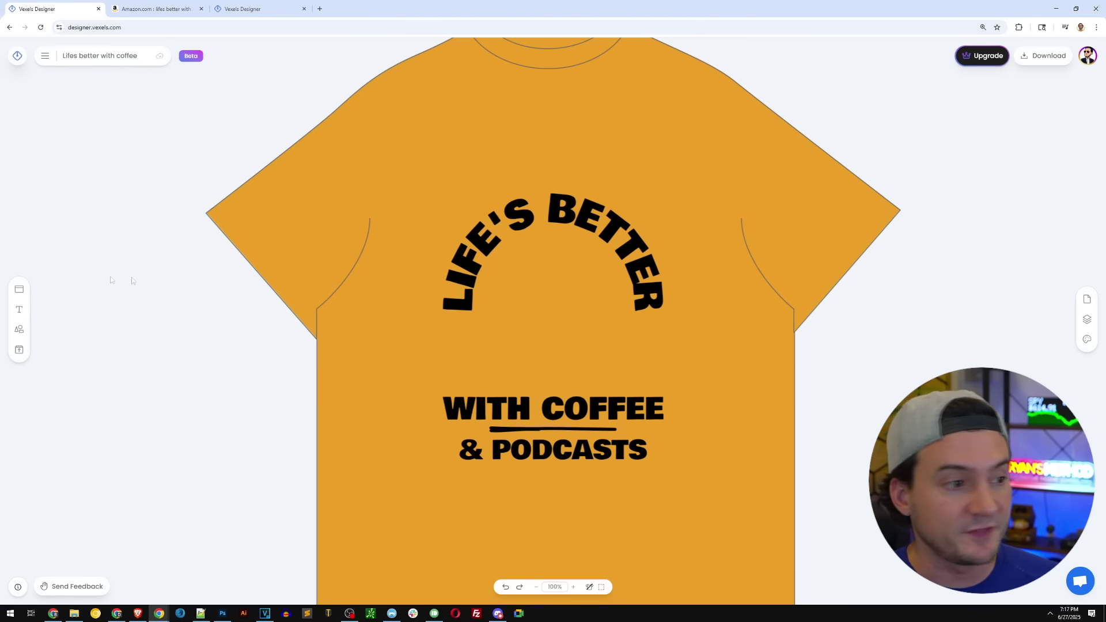
click(19, 329)
click(91, 114)
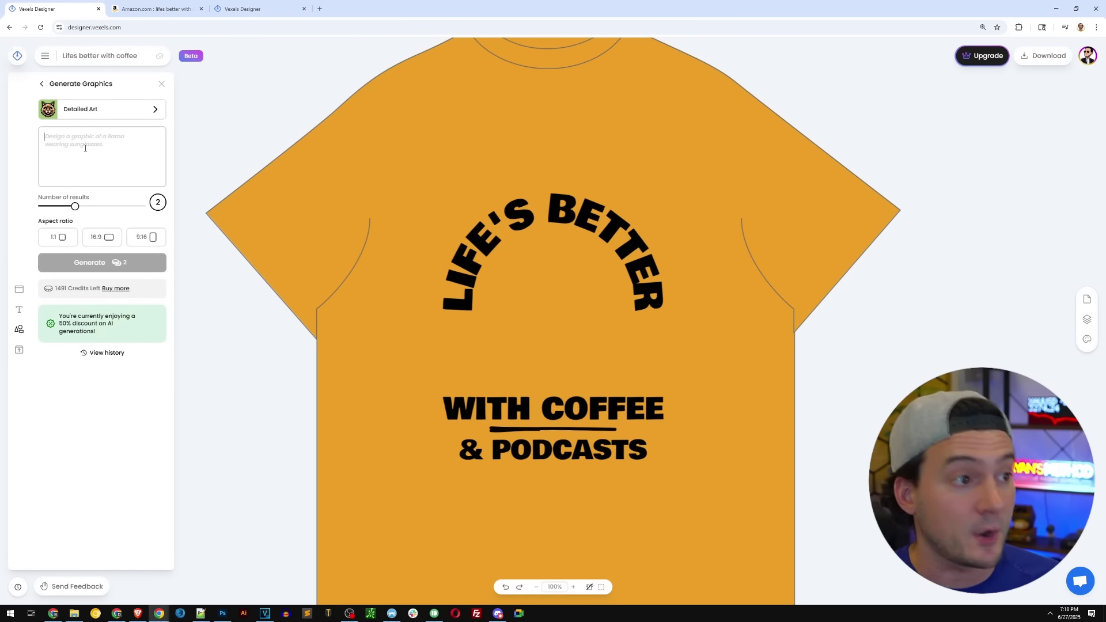
click(120, 140)
text(music note)
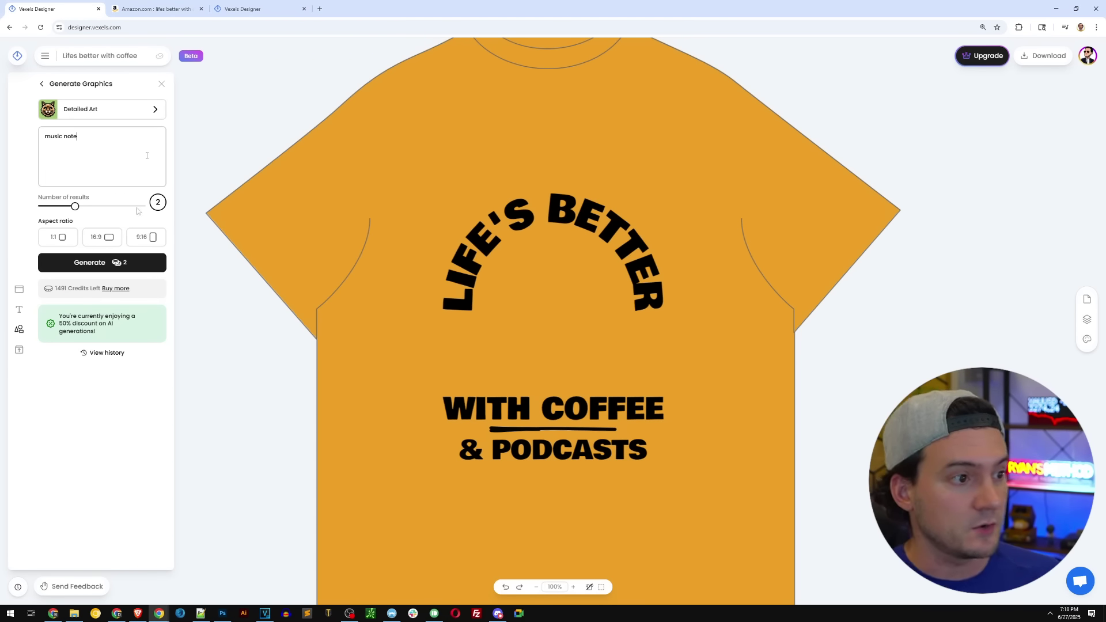
click(118, 264)
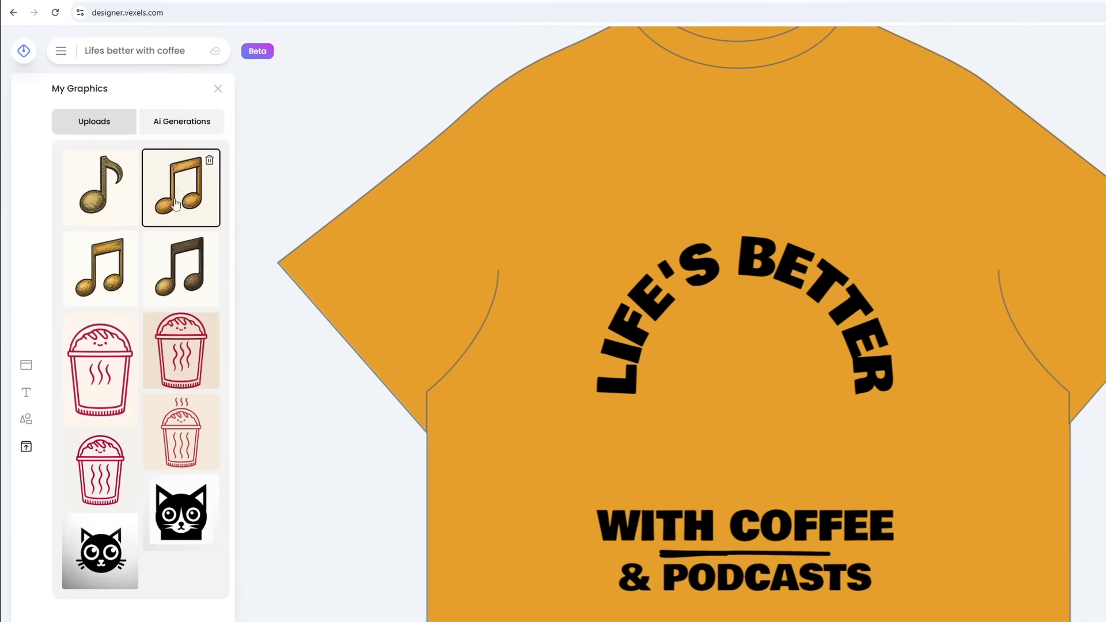
- Add the generated orange double music note, remove its background, enlarge it slightly and centre it under the arched text
click(163, 175)
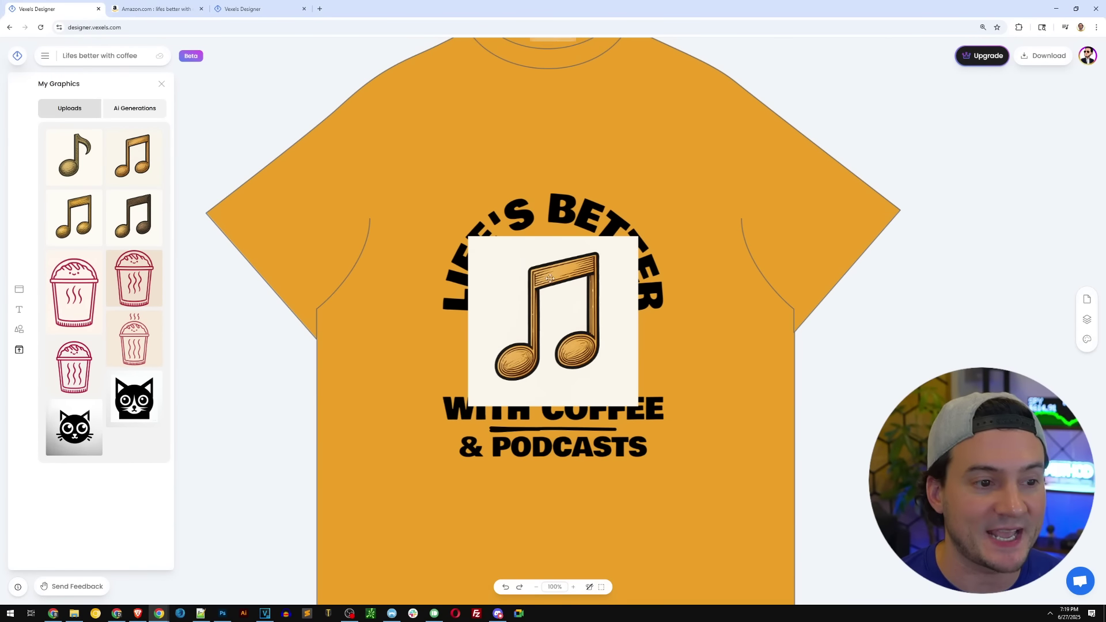
click(567, 269)
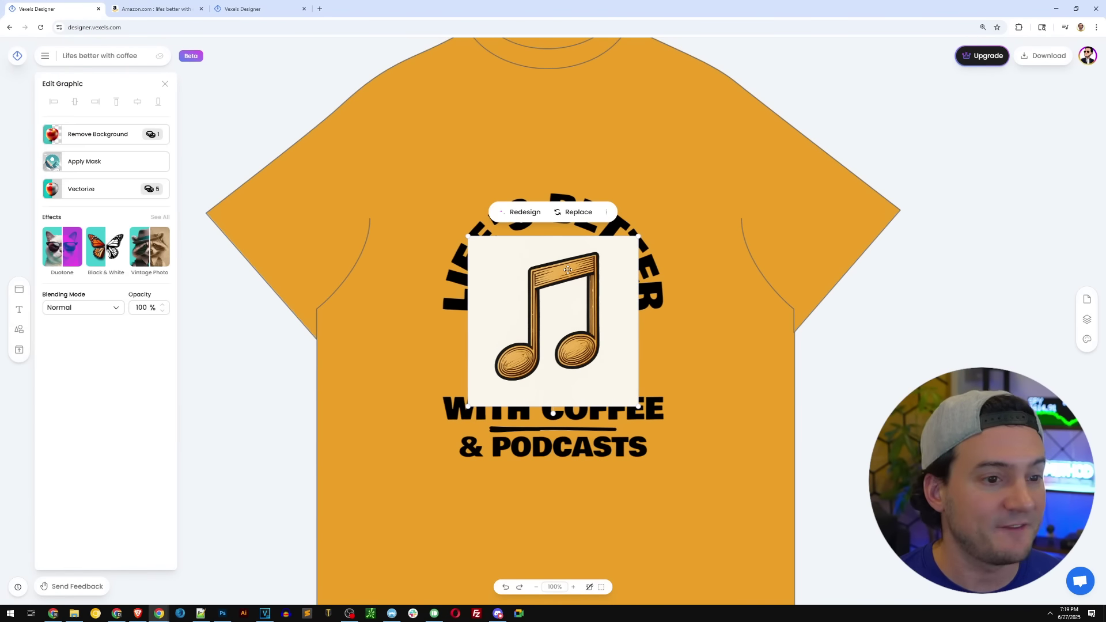
click(118, 138)
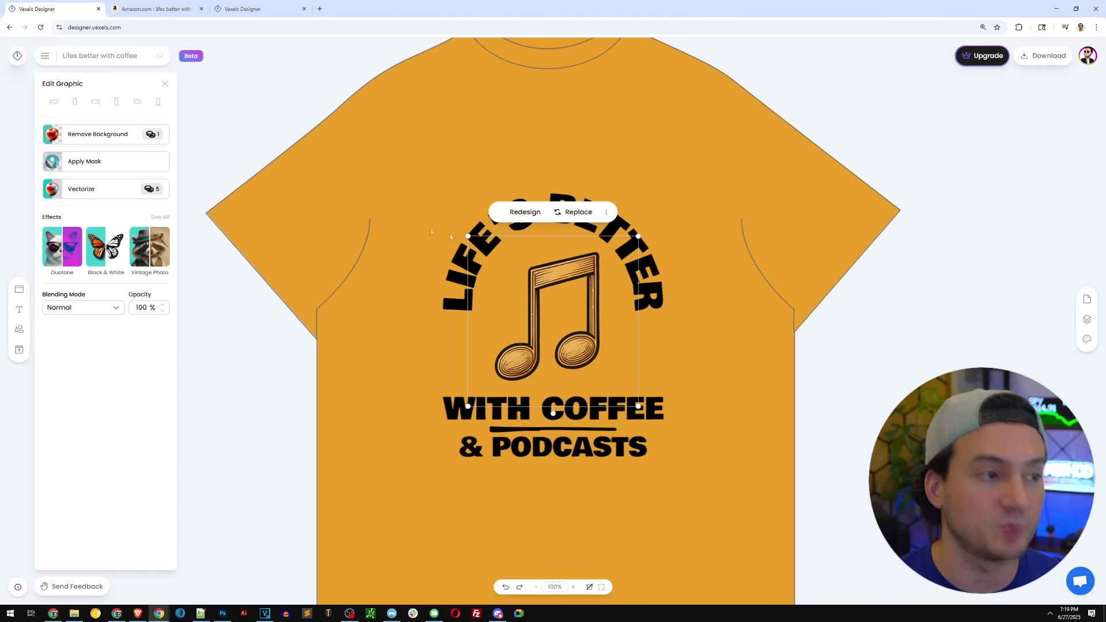
drag(635, 237, 648, 223)
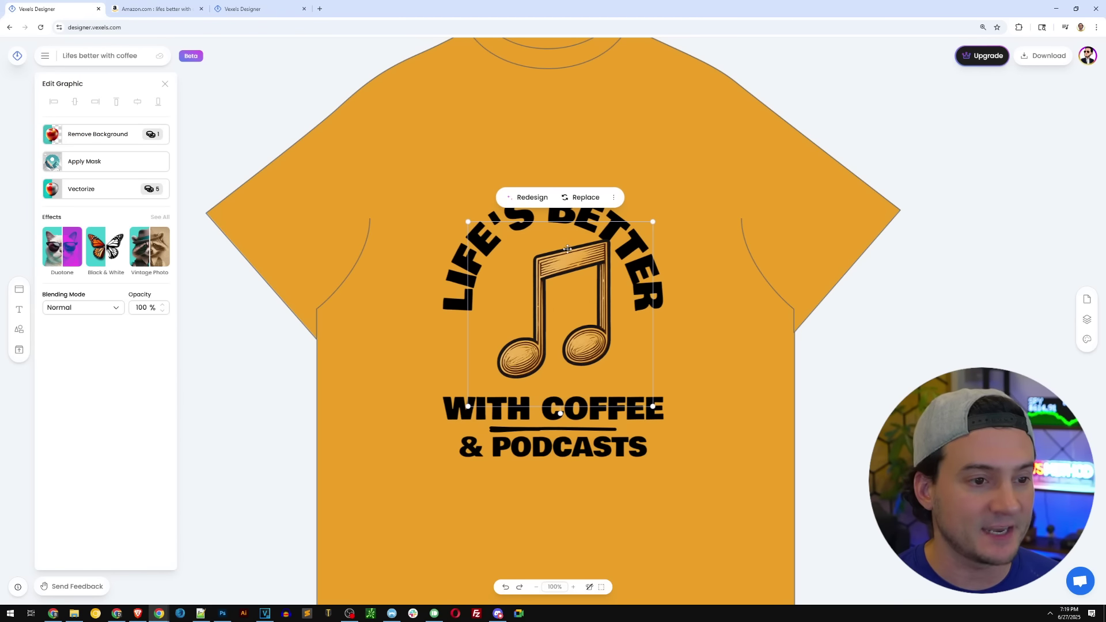
drag(567, 257, 551, 258)
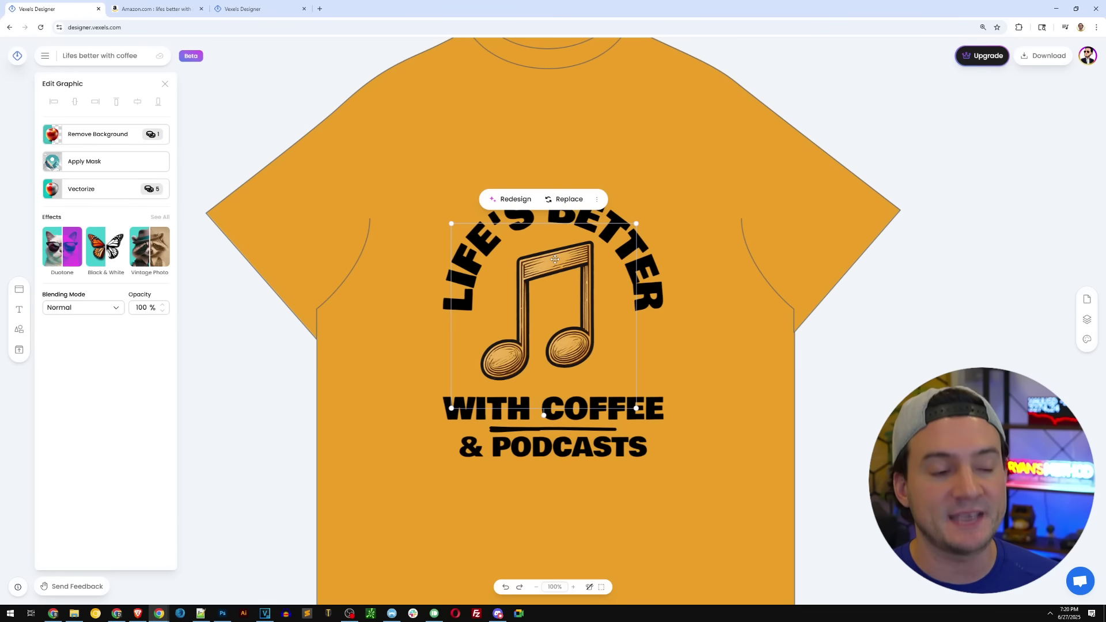
- Undo the music note edits and the deletion of the coffee-drinking character
key(ctrl+z)
key(ctrl+z)
key(ctrl+z)
key(ctrl+z)
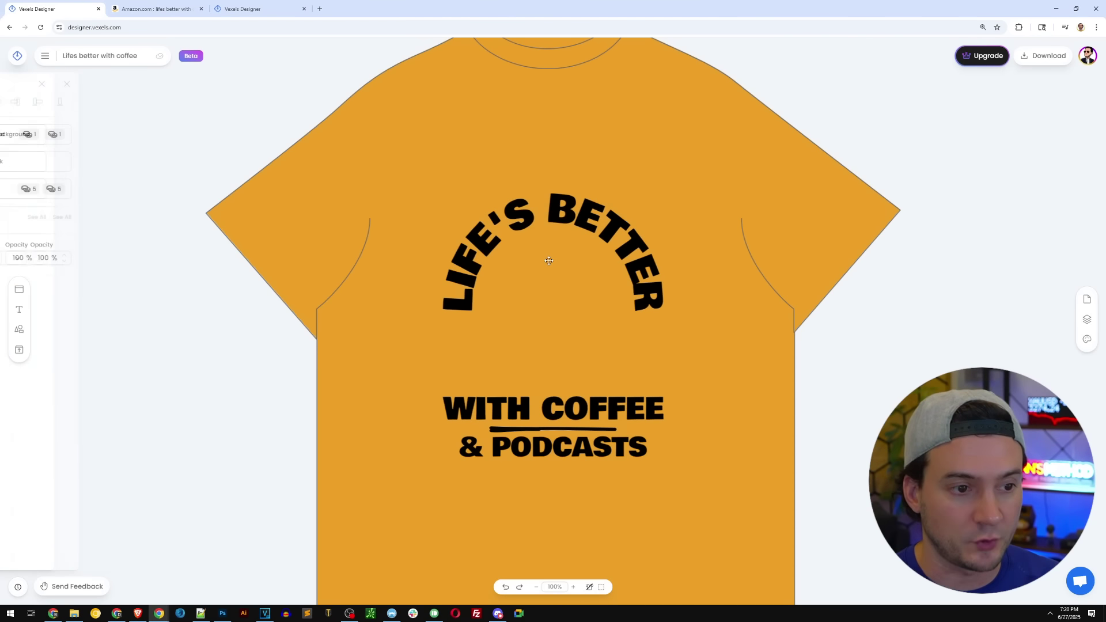
click(657, 336)
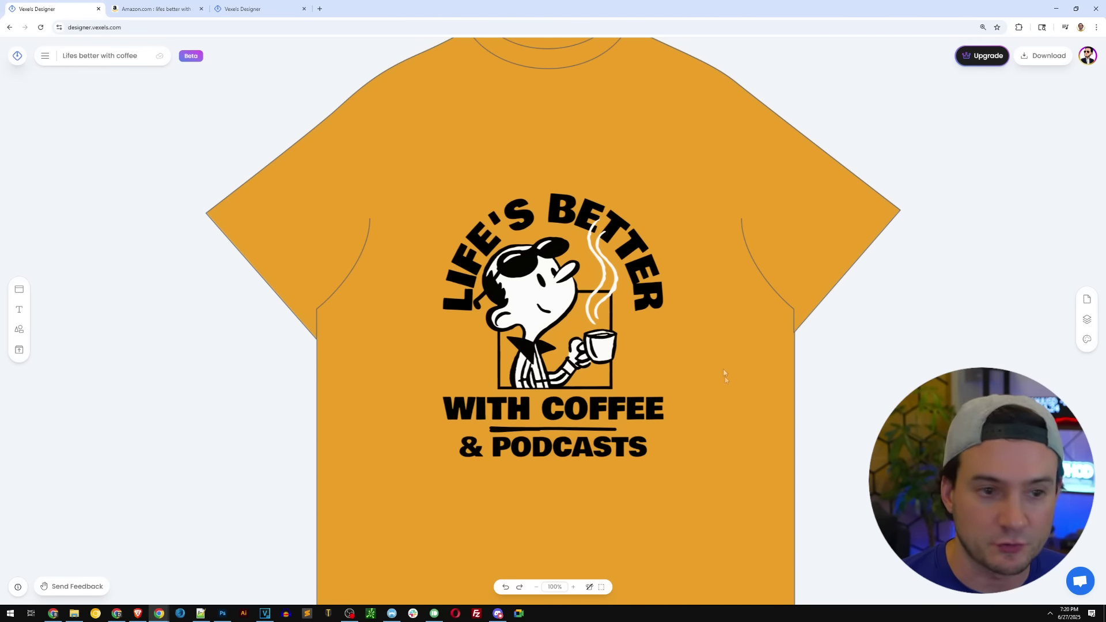
- Check the niche list in Notepad++ and replace "PODCASTS" in the bottom text line with "CATS"
click(201, 614)
click(201, 613)
click(595, 446)
click(644, 448)
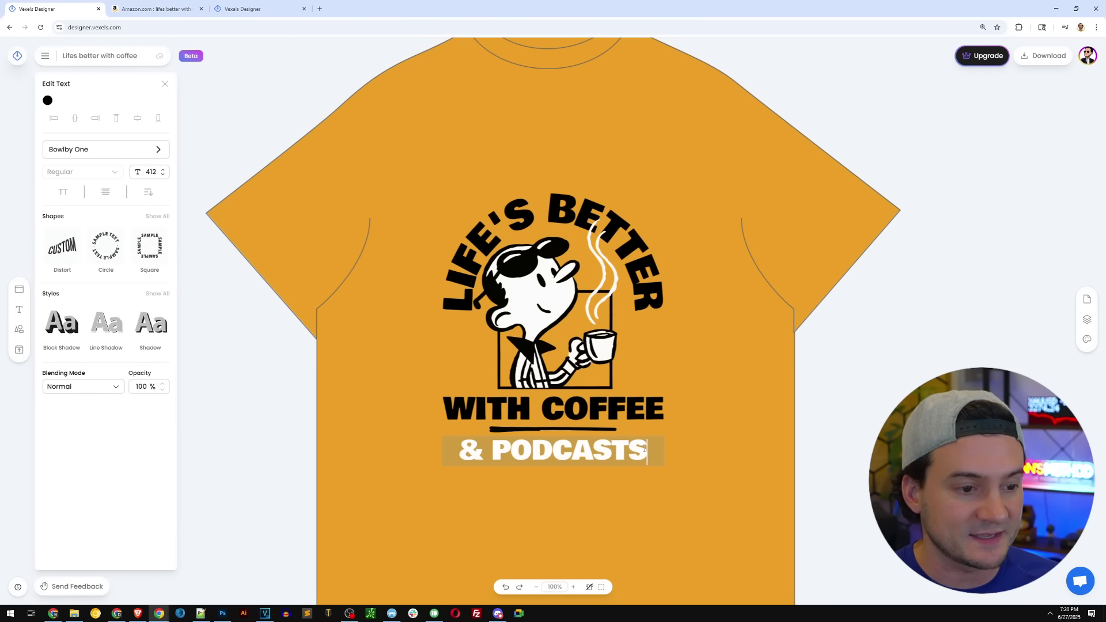
drag(644, 448, 494, 452)
text(CATS)
click(824, 532)
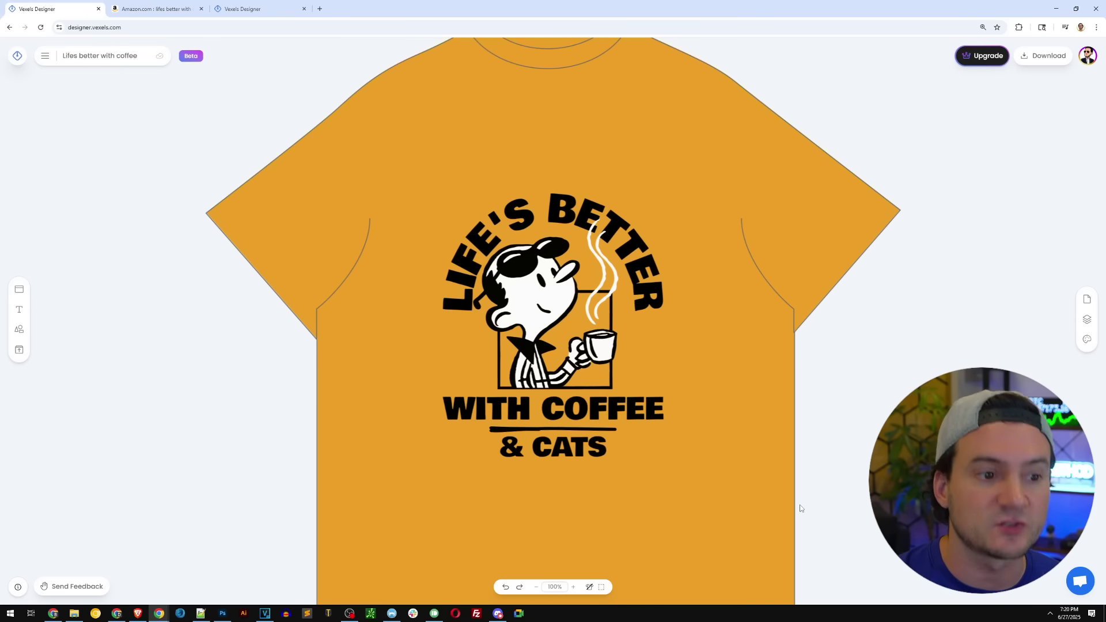
- Select the coffee-drinking character graphic and switch to Notepad++ to review the niche list again
click(523, 250)
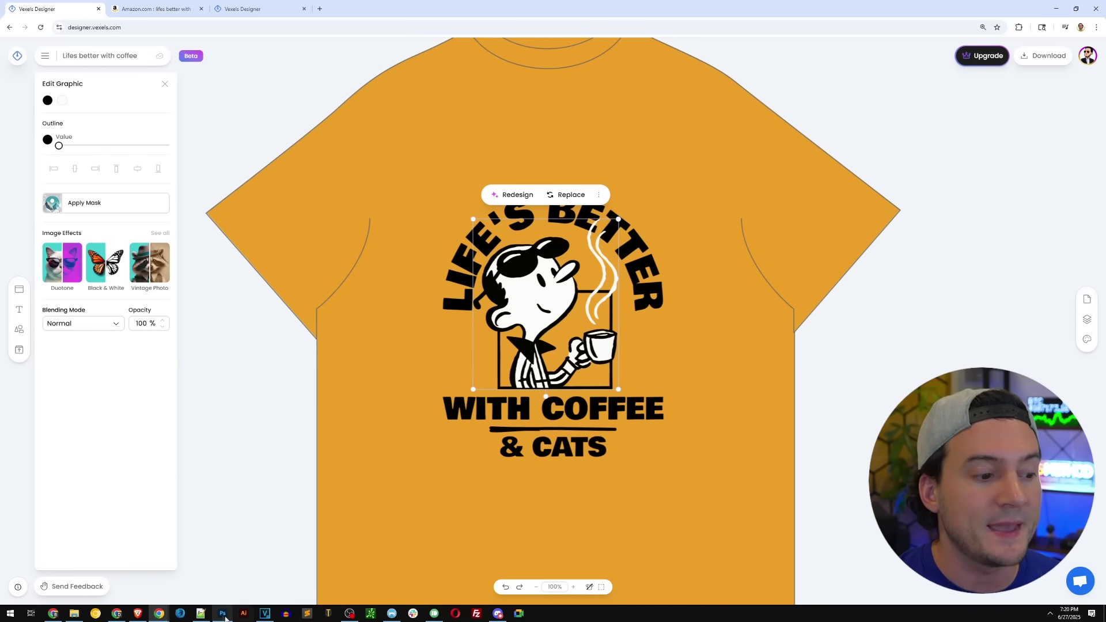
click(204, 614)
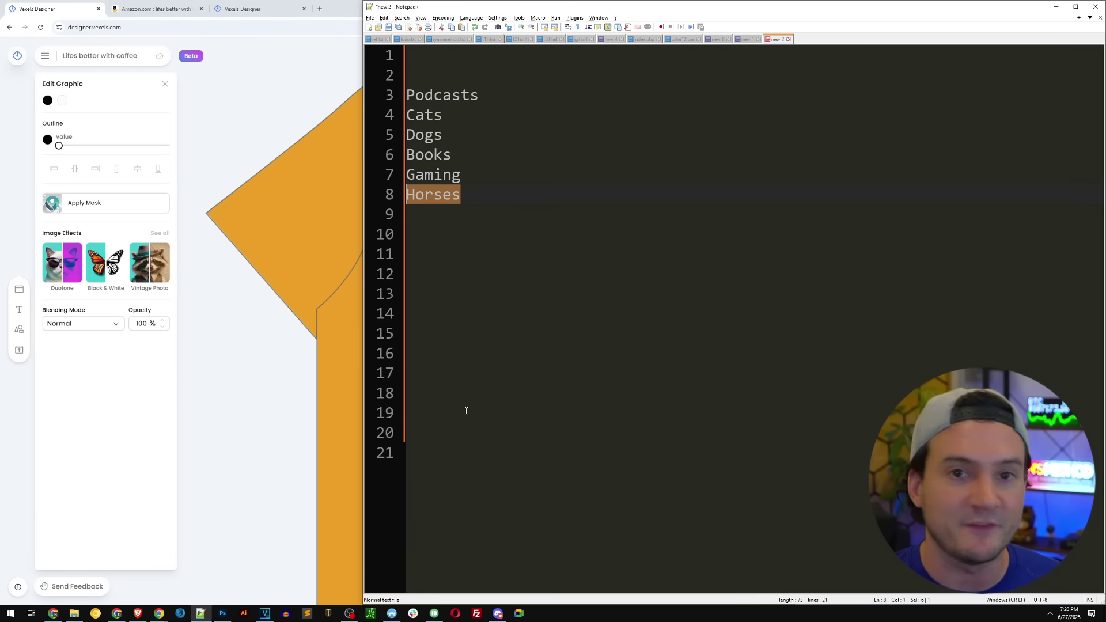
- Return to Vexels Designer and replace the last word of the bottom text line with "DOGS"
click(329, 189)
click(561, 450)
double_click(561, 450)
double_click(577, 454)
text(DOGS)
click(712, 527)
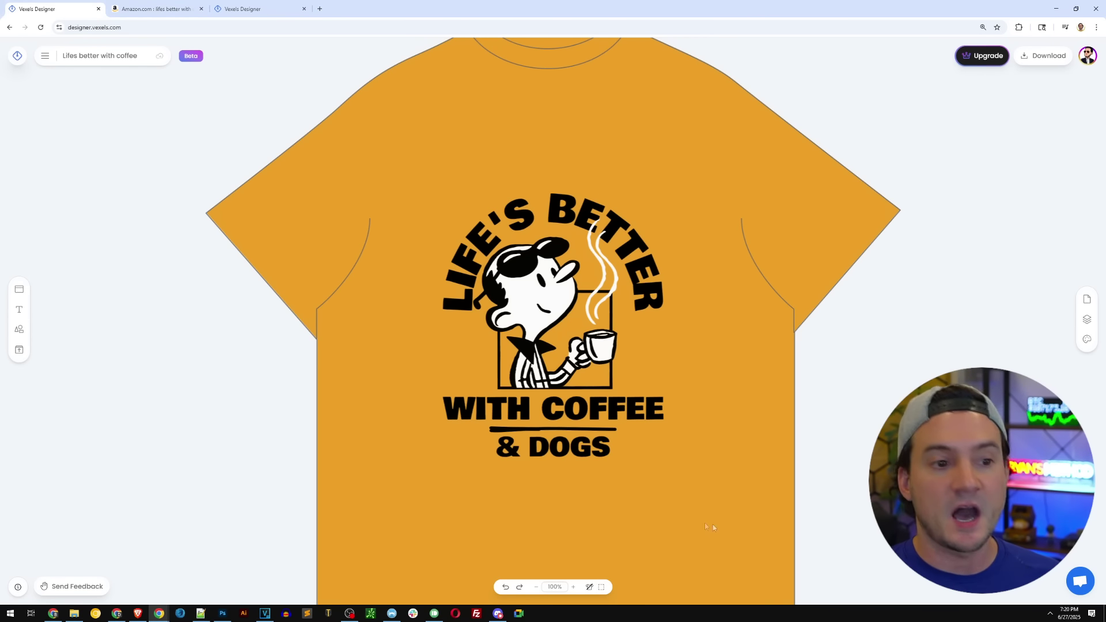
- Change the niche word in the bottom text line to "GAMING" and leave no element selected
double_click(589, 452)
double_click(540, 451)
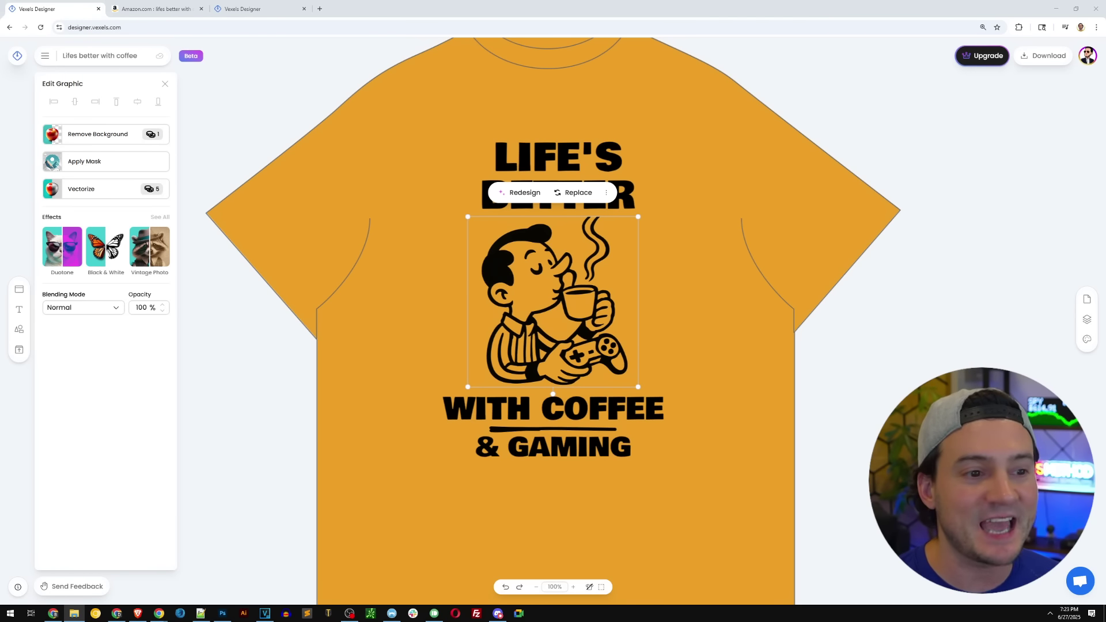
click(659, 252)
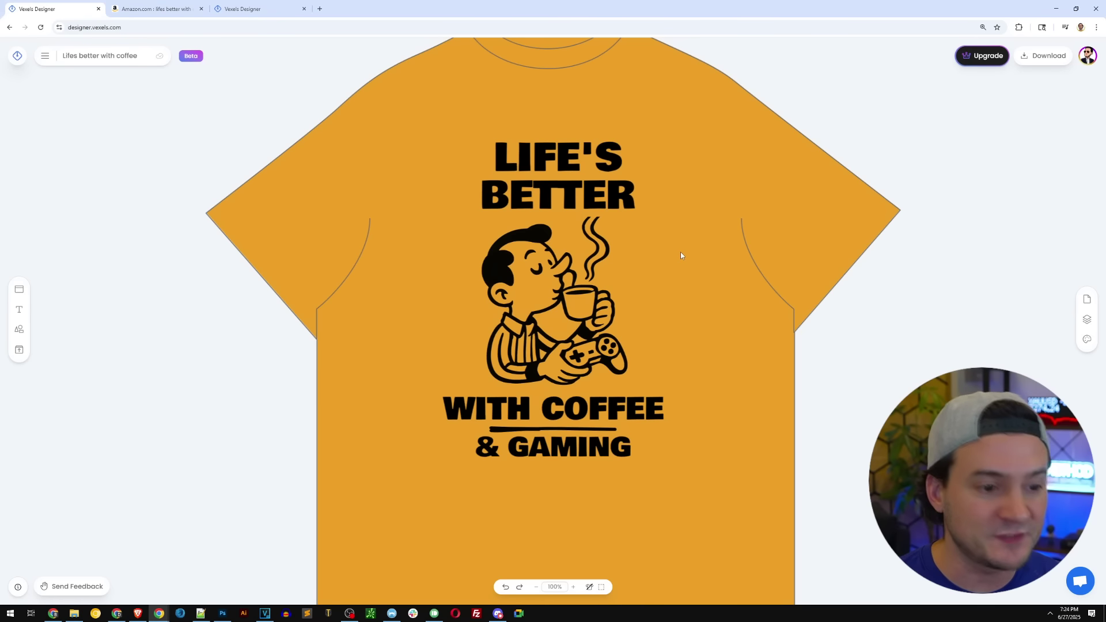
- Set the T-shirt's background color to black in the design settings
click(1087, 341)
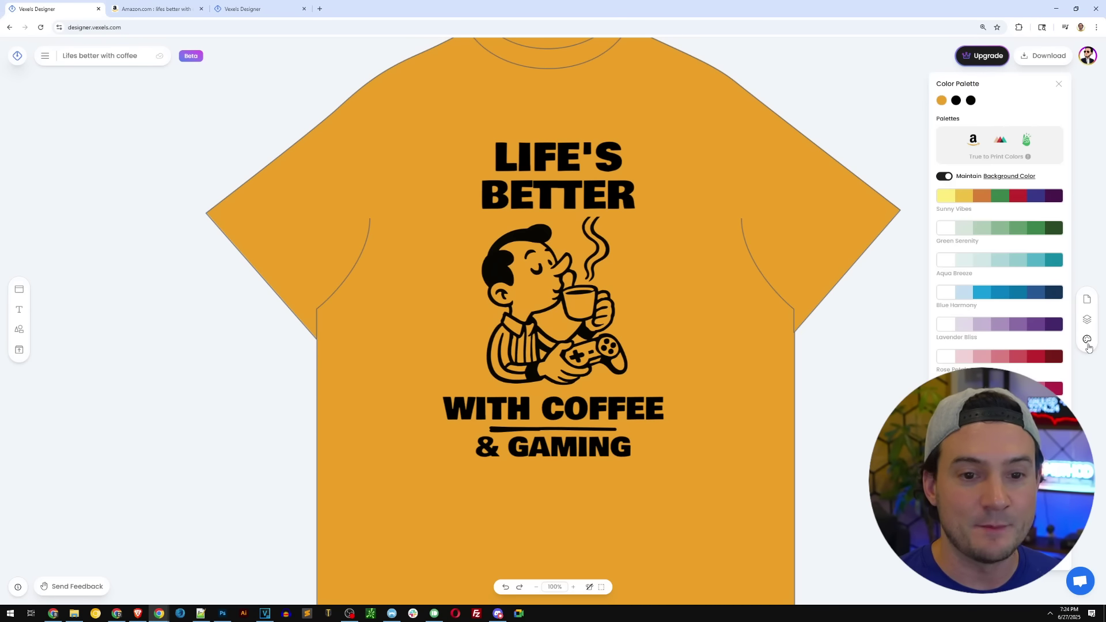
click(1088, 298)
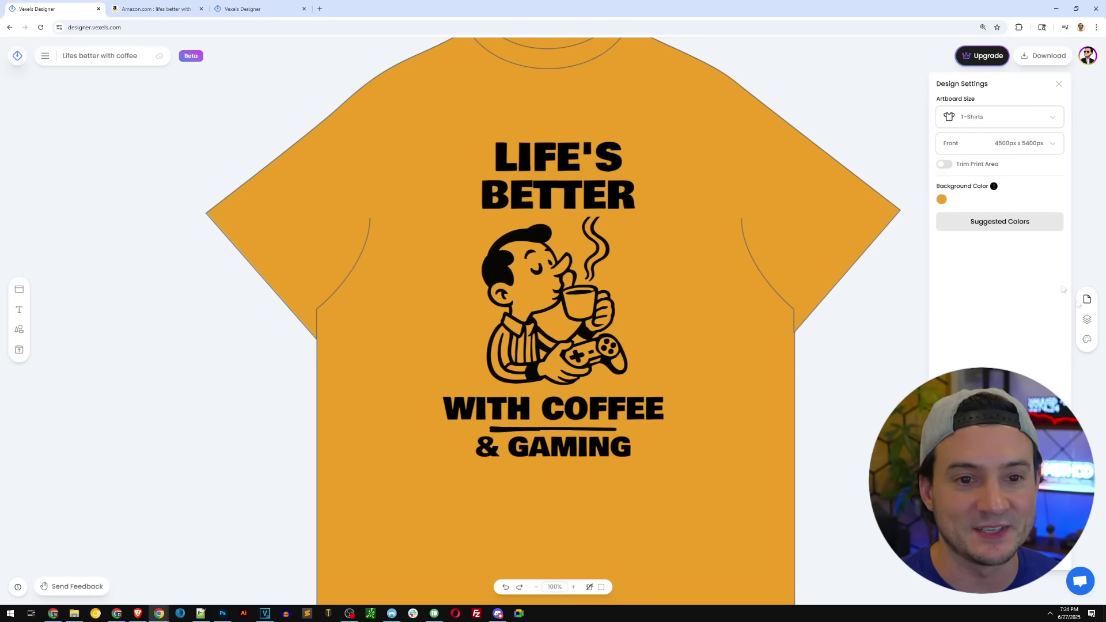
click(943, 199)
drag(979, 248, 943, 271)
- Try the Blue Harmony, Green Serenity and Sunny Vibes palettes on the design while maintaining the background color
click(1087, 340)
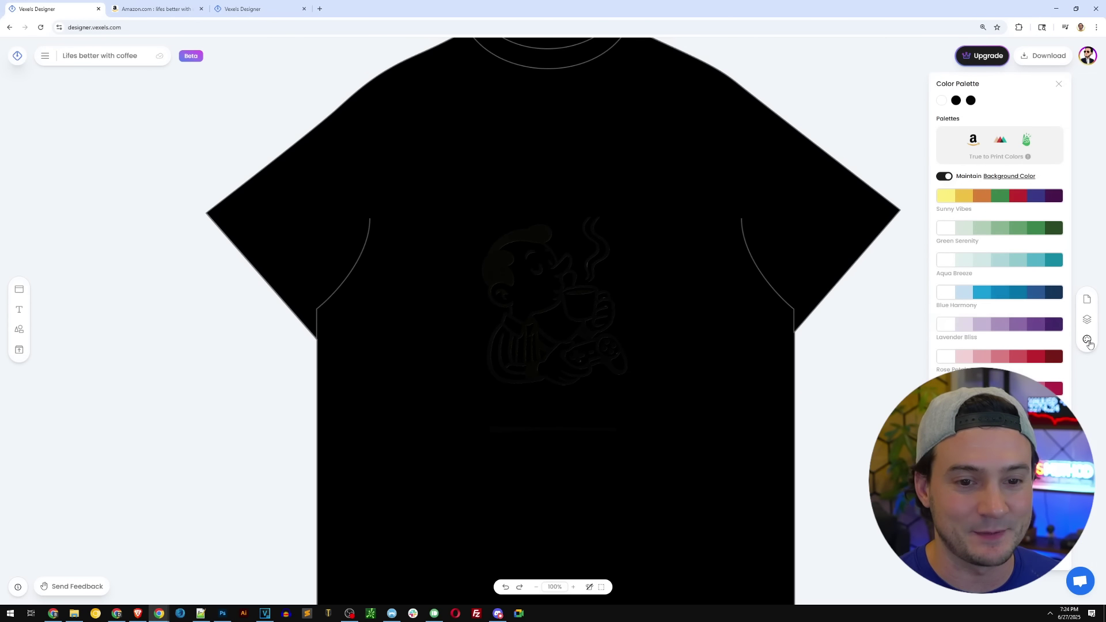
click(1000, 292)
click(987, 229)
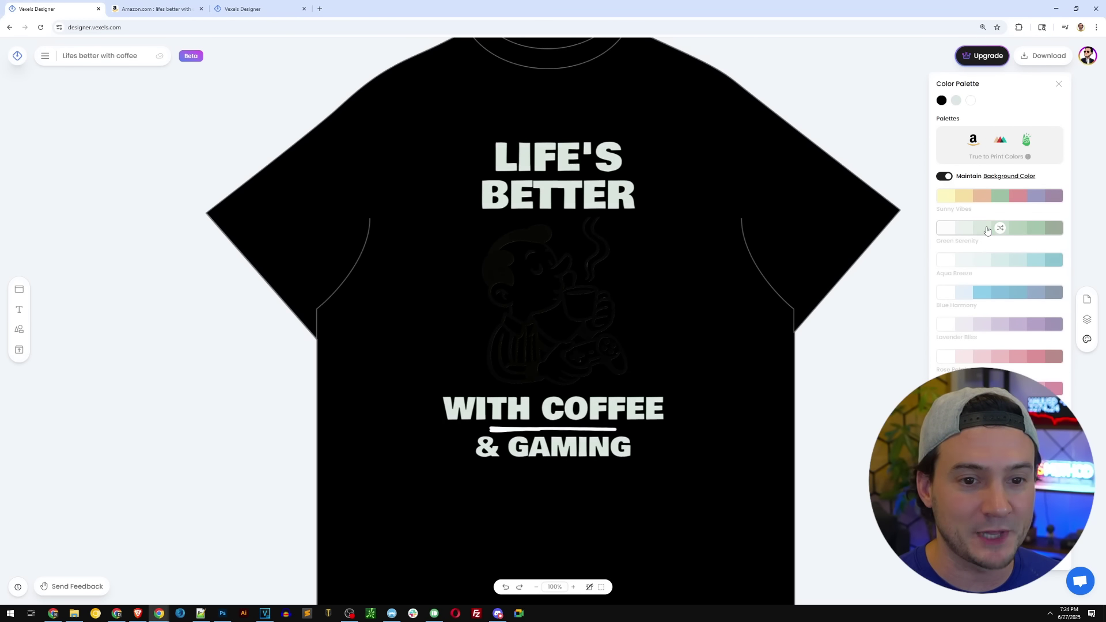
click(985, 200)
- Vectorize the graphic of the coffee-drinking character holding a game controller
click(595, 264)
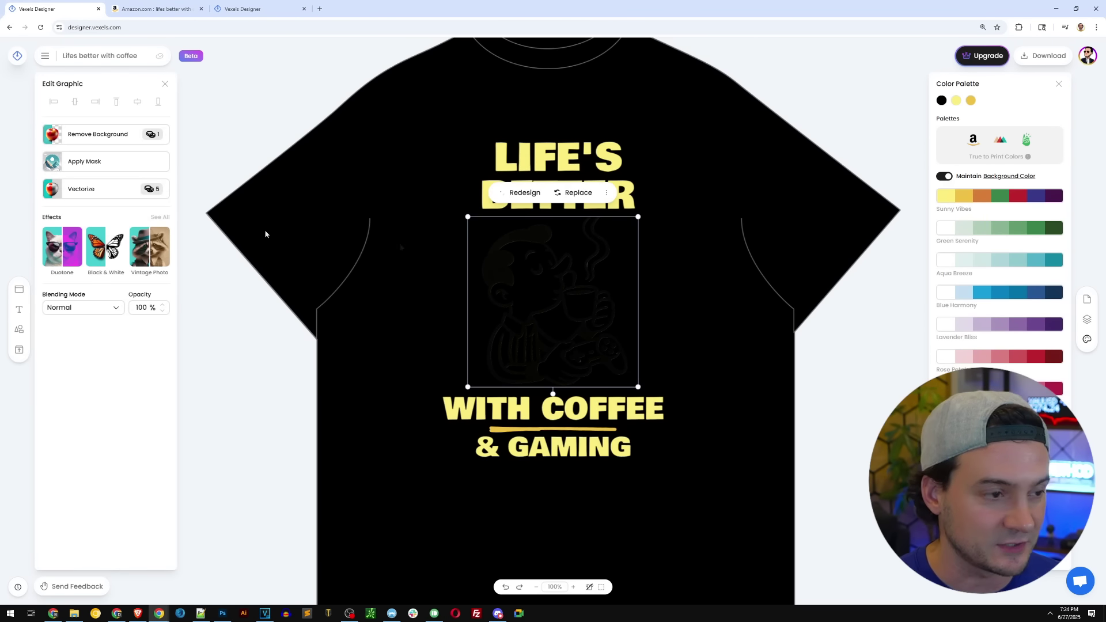
click(83, 200)
click(140, 145)
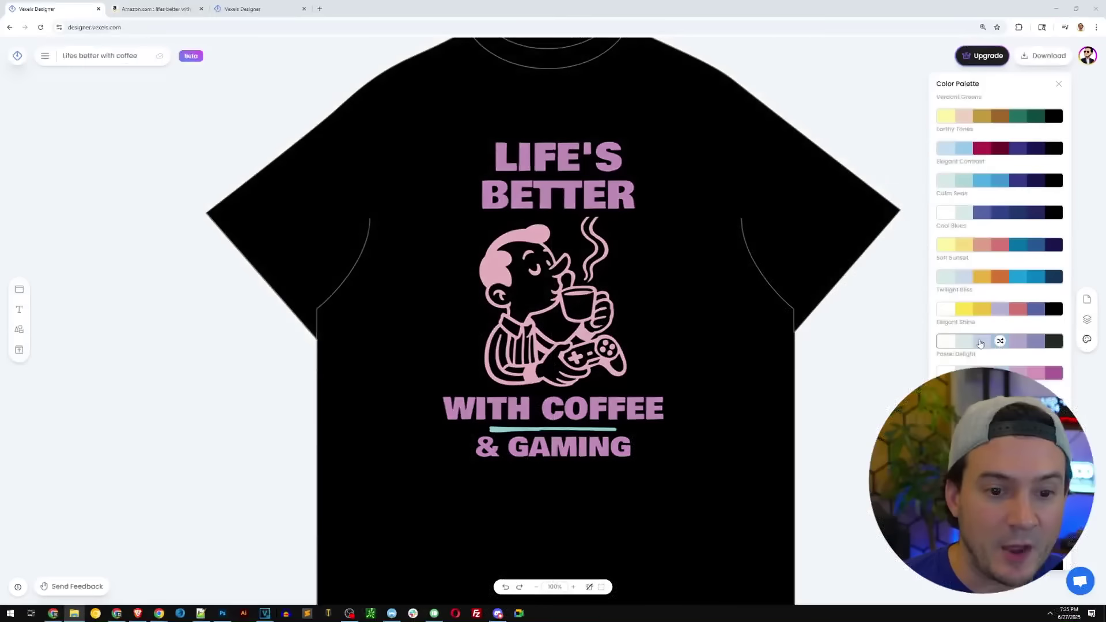
- Apply a series of preset color palettes, starting with Pastel Delight, until the text is brown and the character light tan
click(975, 346)
scroll(969, 353, down, 1)
click(969, 354)
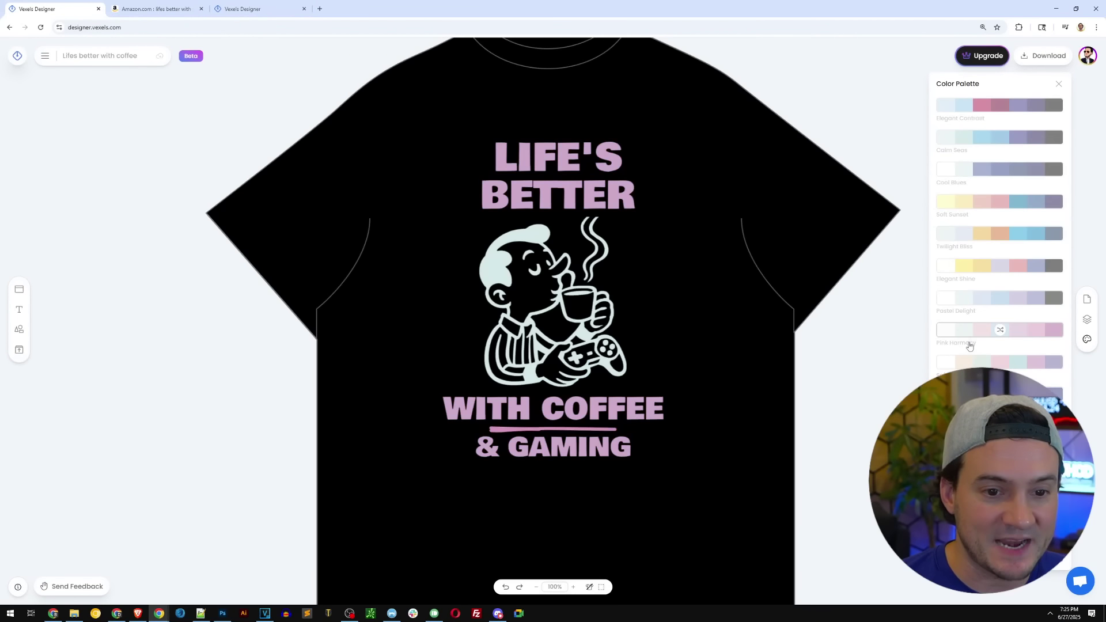
click(968, 363)
click(968, 363)
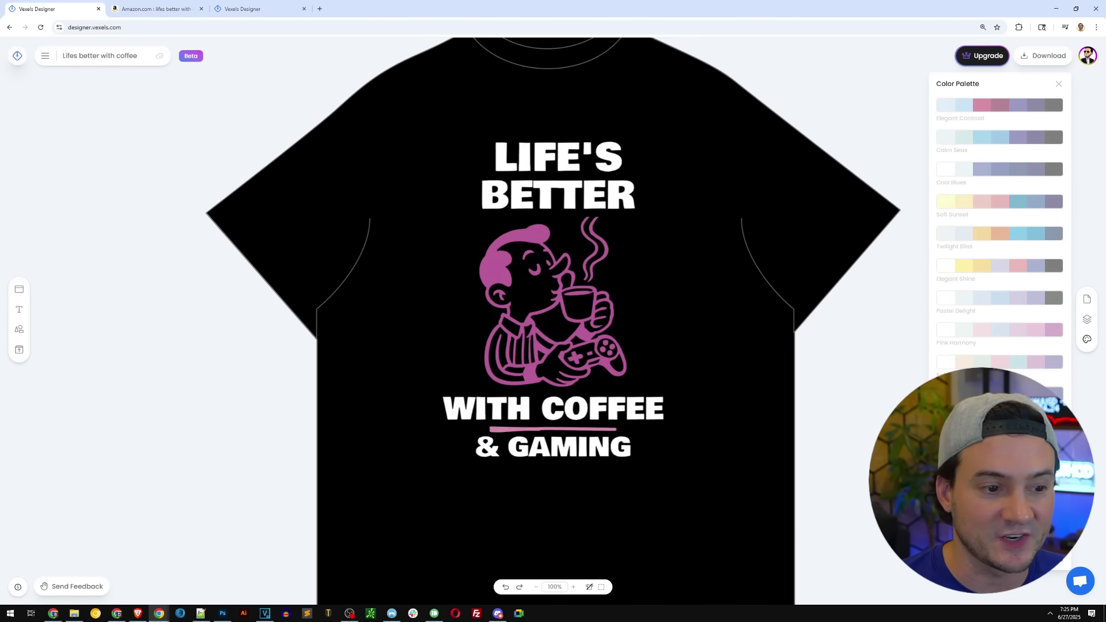
click(968, 362)
scroll(979, 363, down, 2)
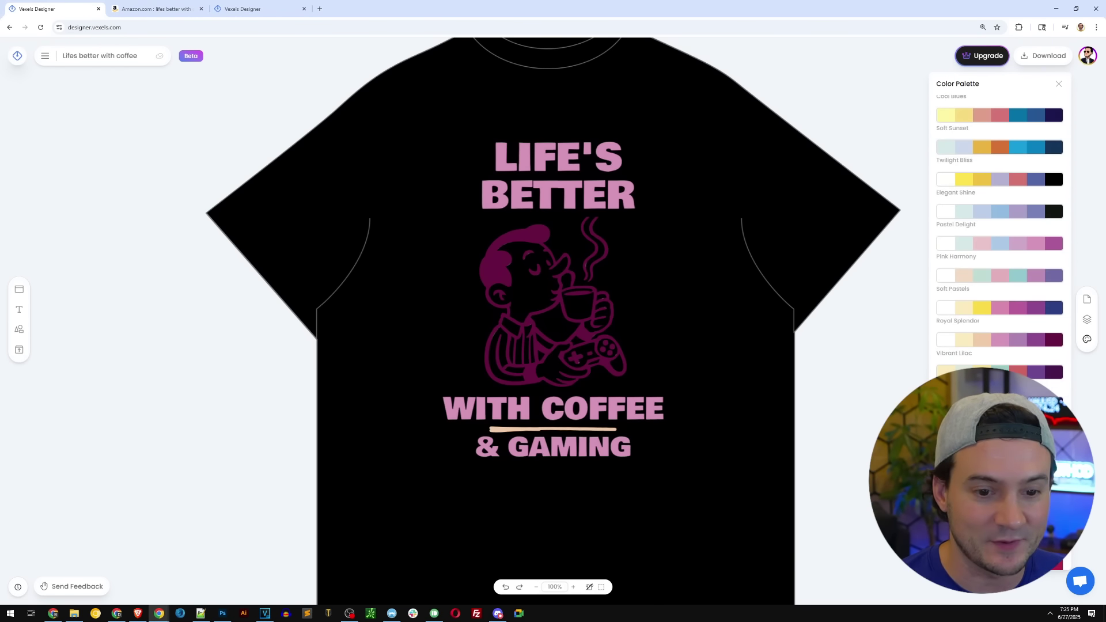
click(968, 363)
scroll(979, 363, down, 3)
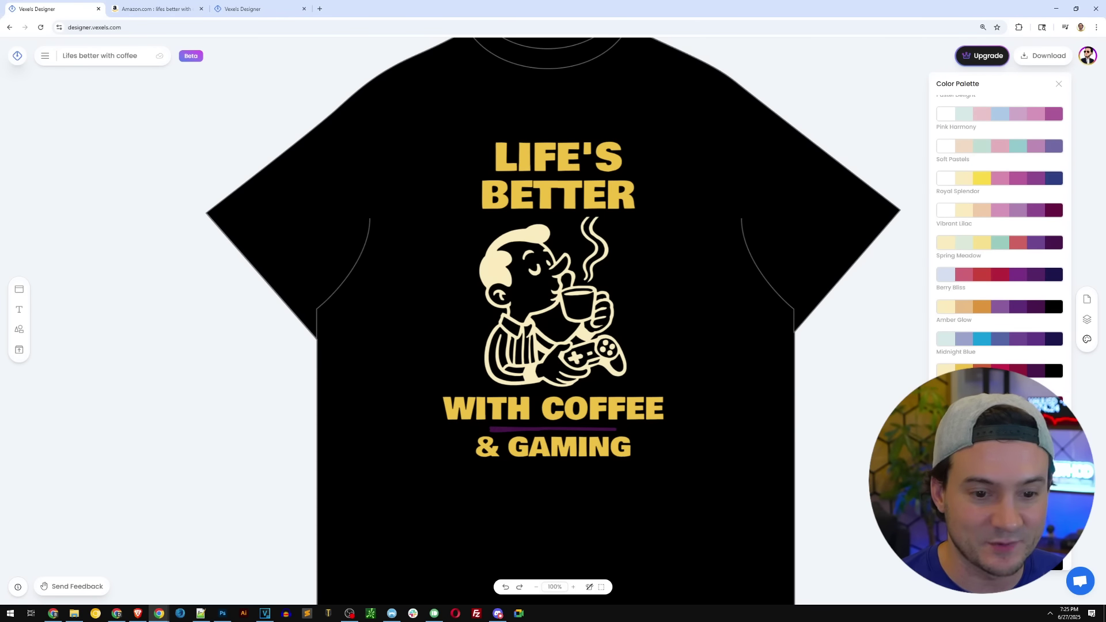
click(968, 363)
scroll(979, 363, down, 2)
click(968, 363)
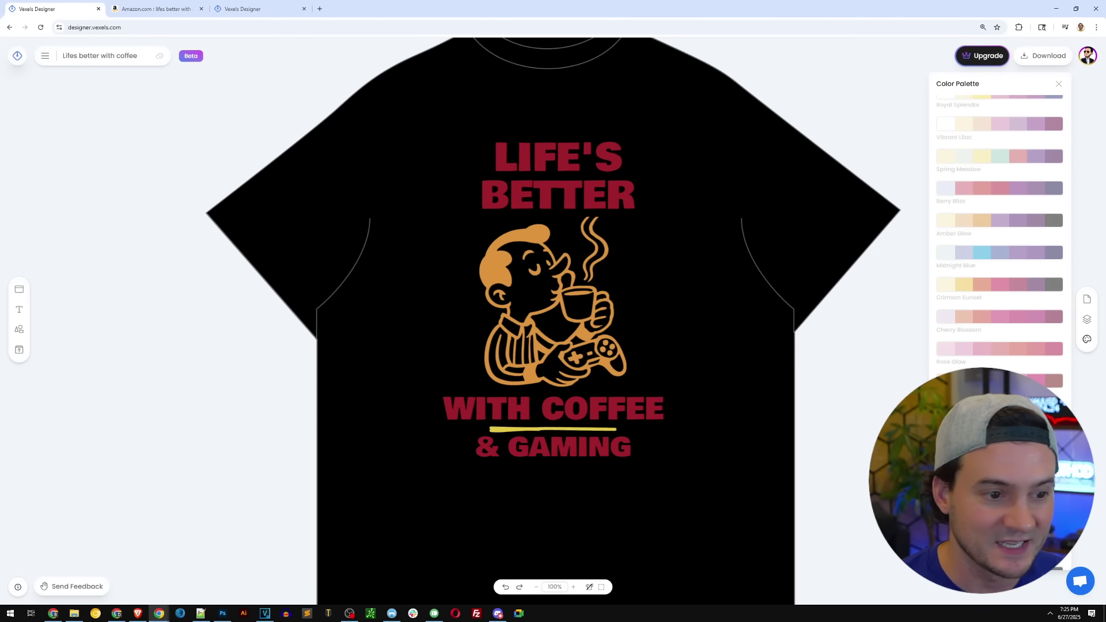
click(968, 363)
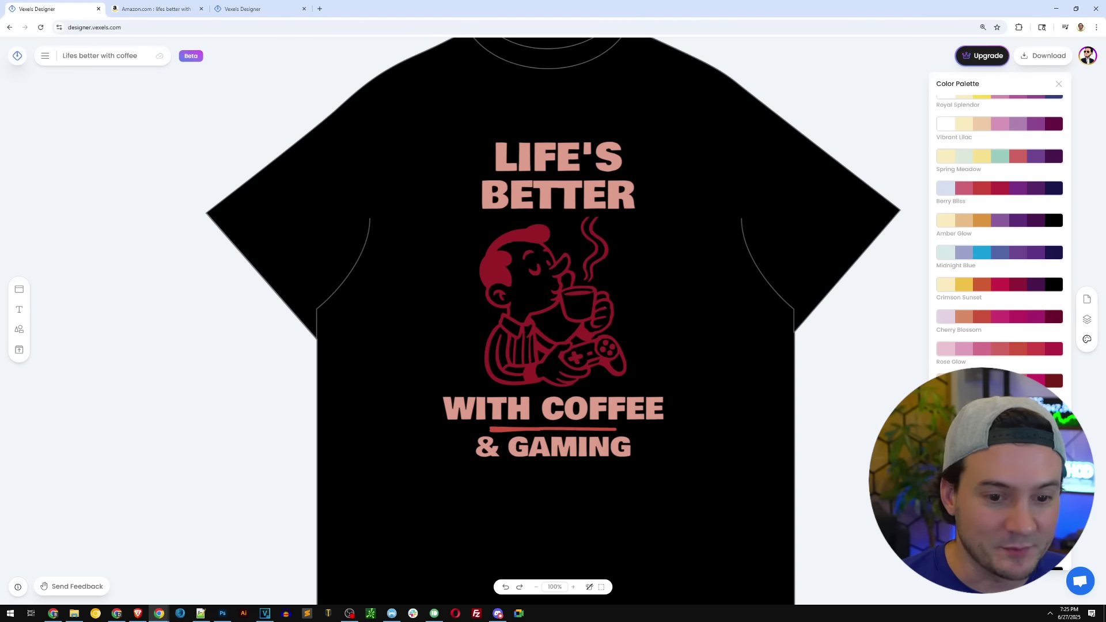
scroll(978, 363, down, 1)
click(968, 363)
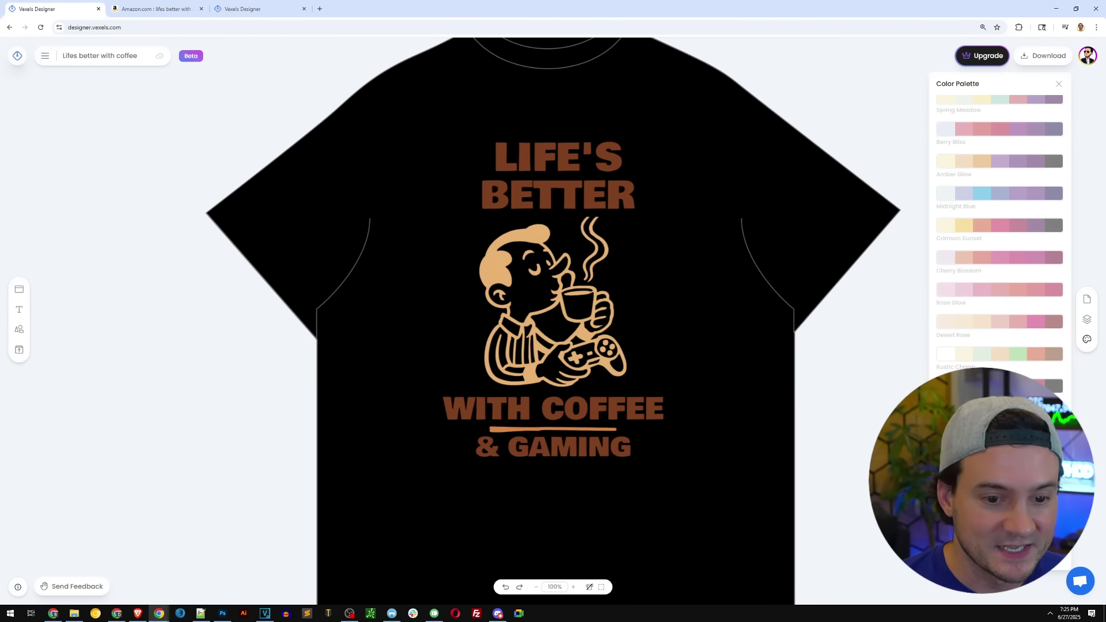